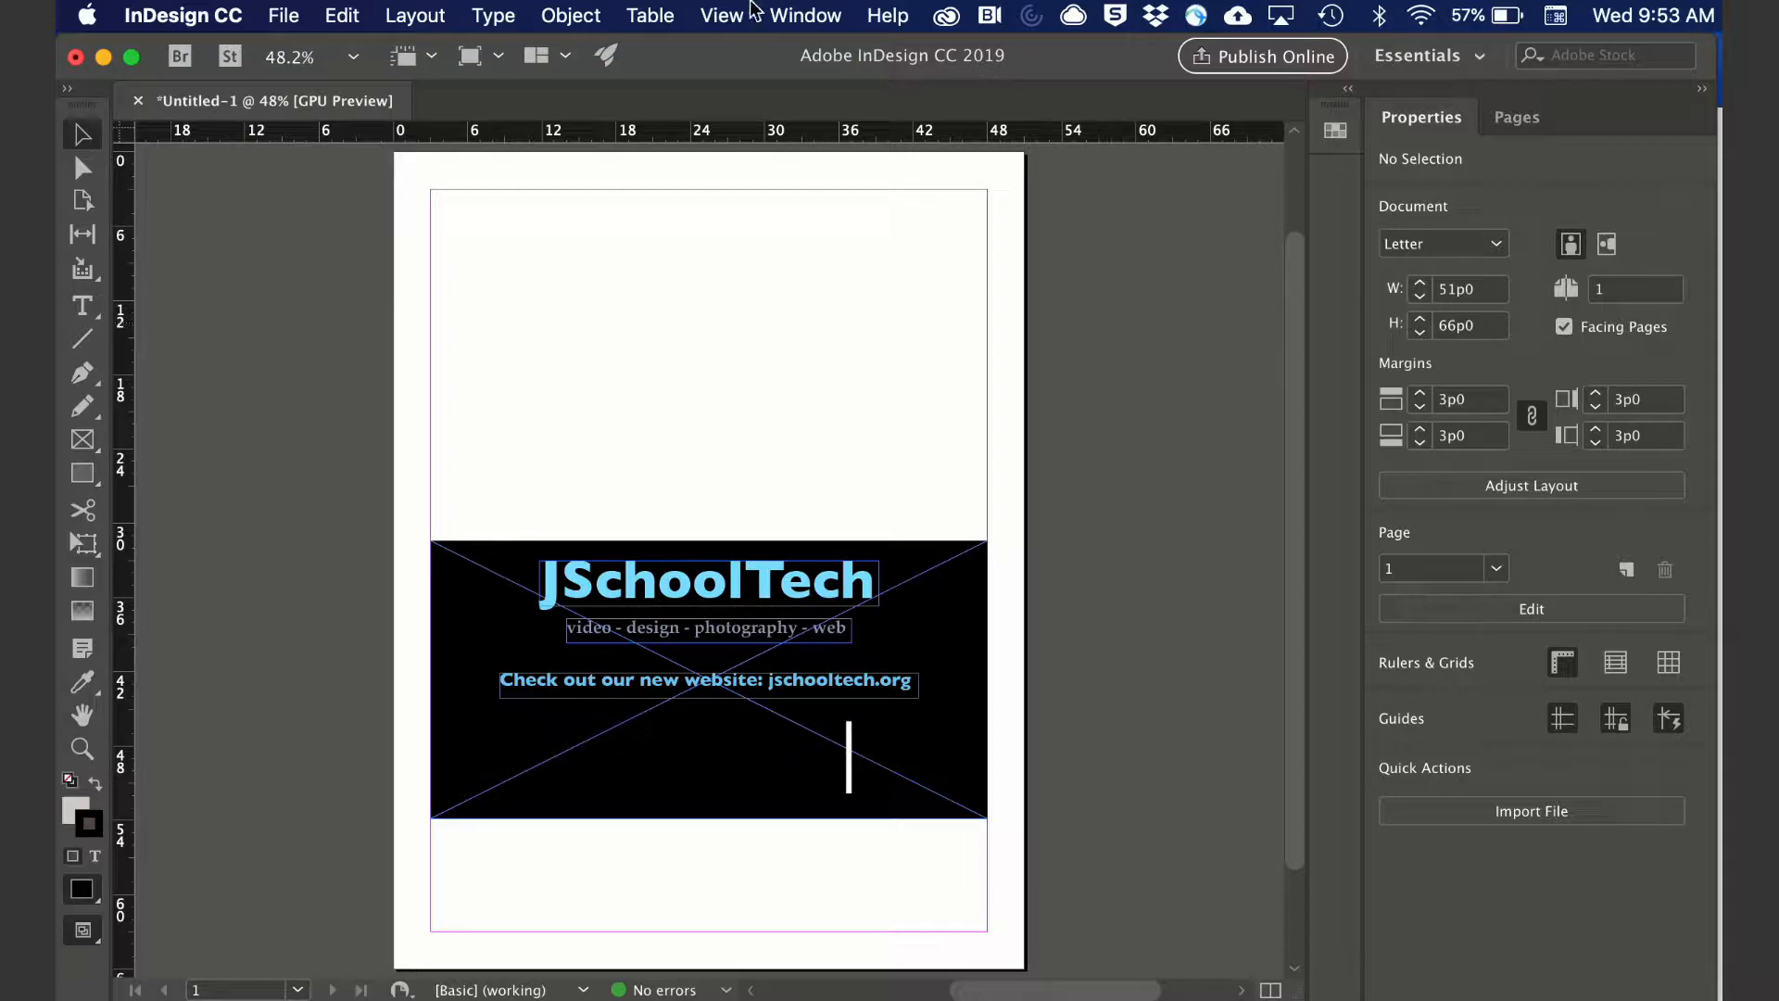
# - Show the CC Libraries and load the "Adobe logos and resources" library
pyautogui.click(945, 15)
pyautogui.click(944, 25)
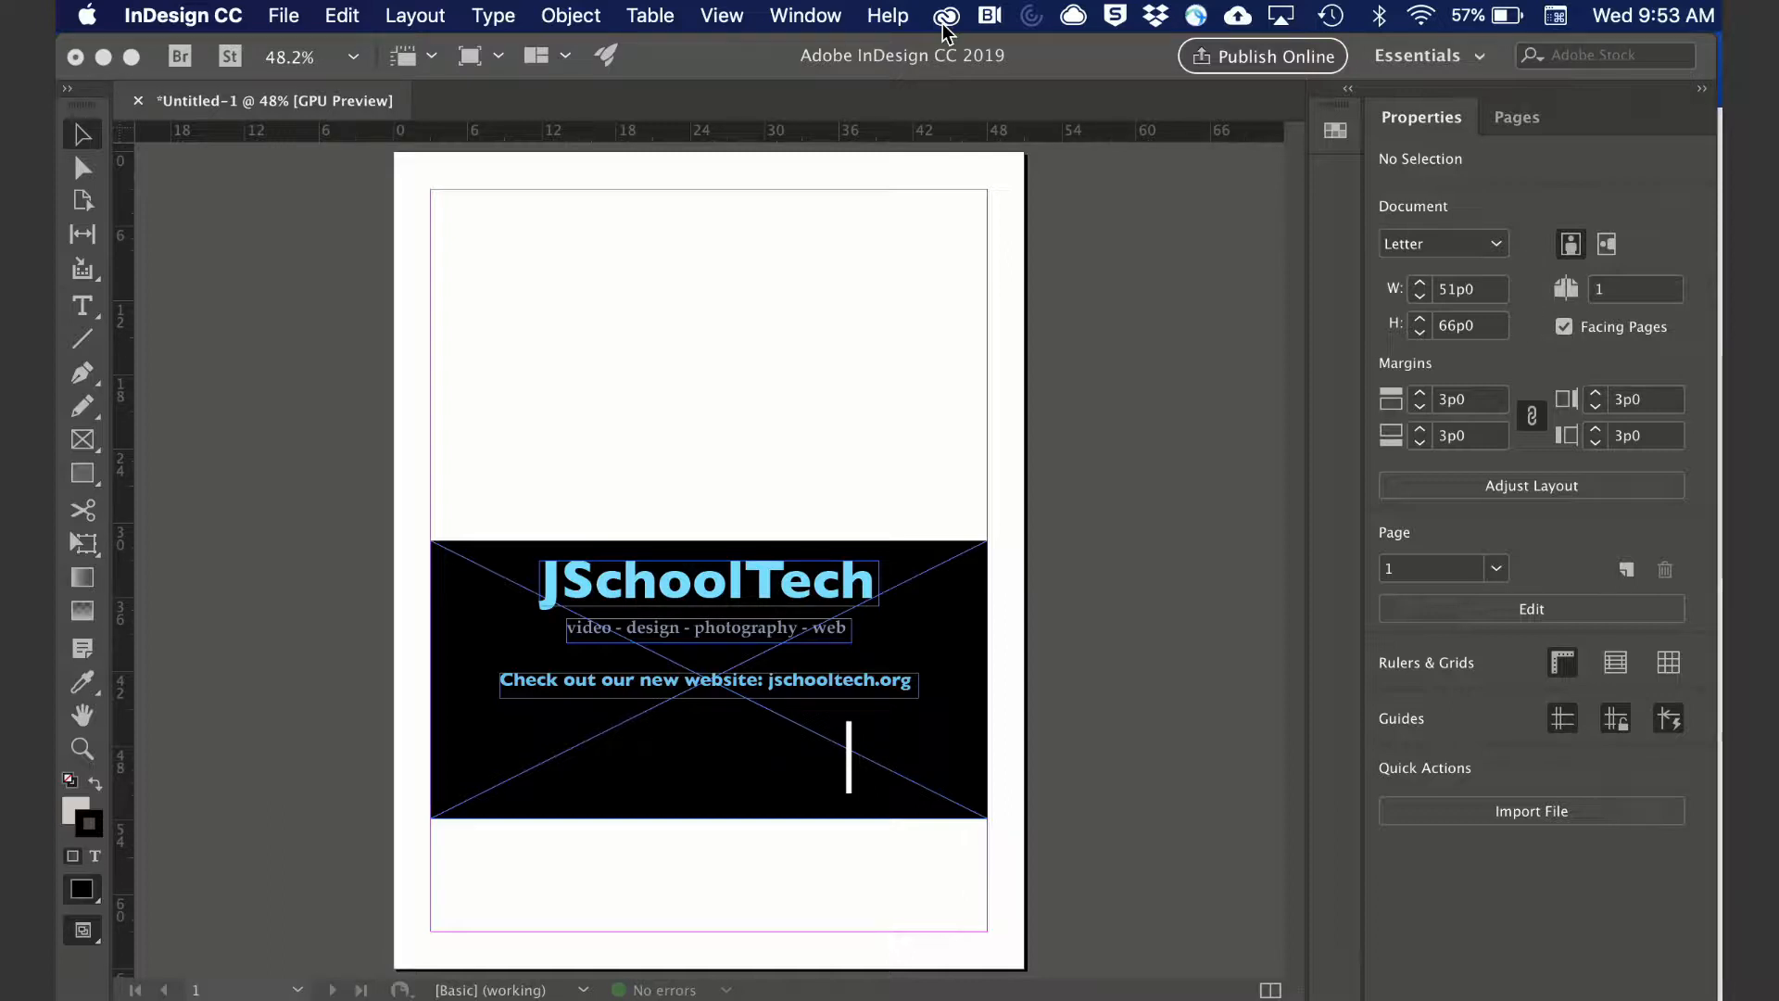
pyautogui.click(803, 16)
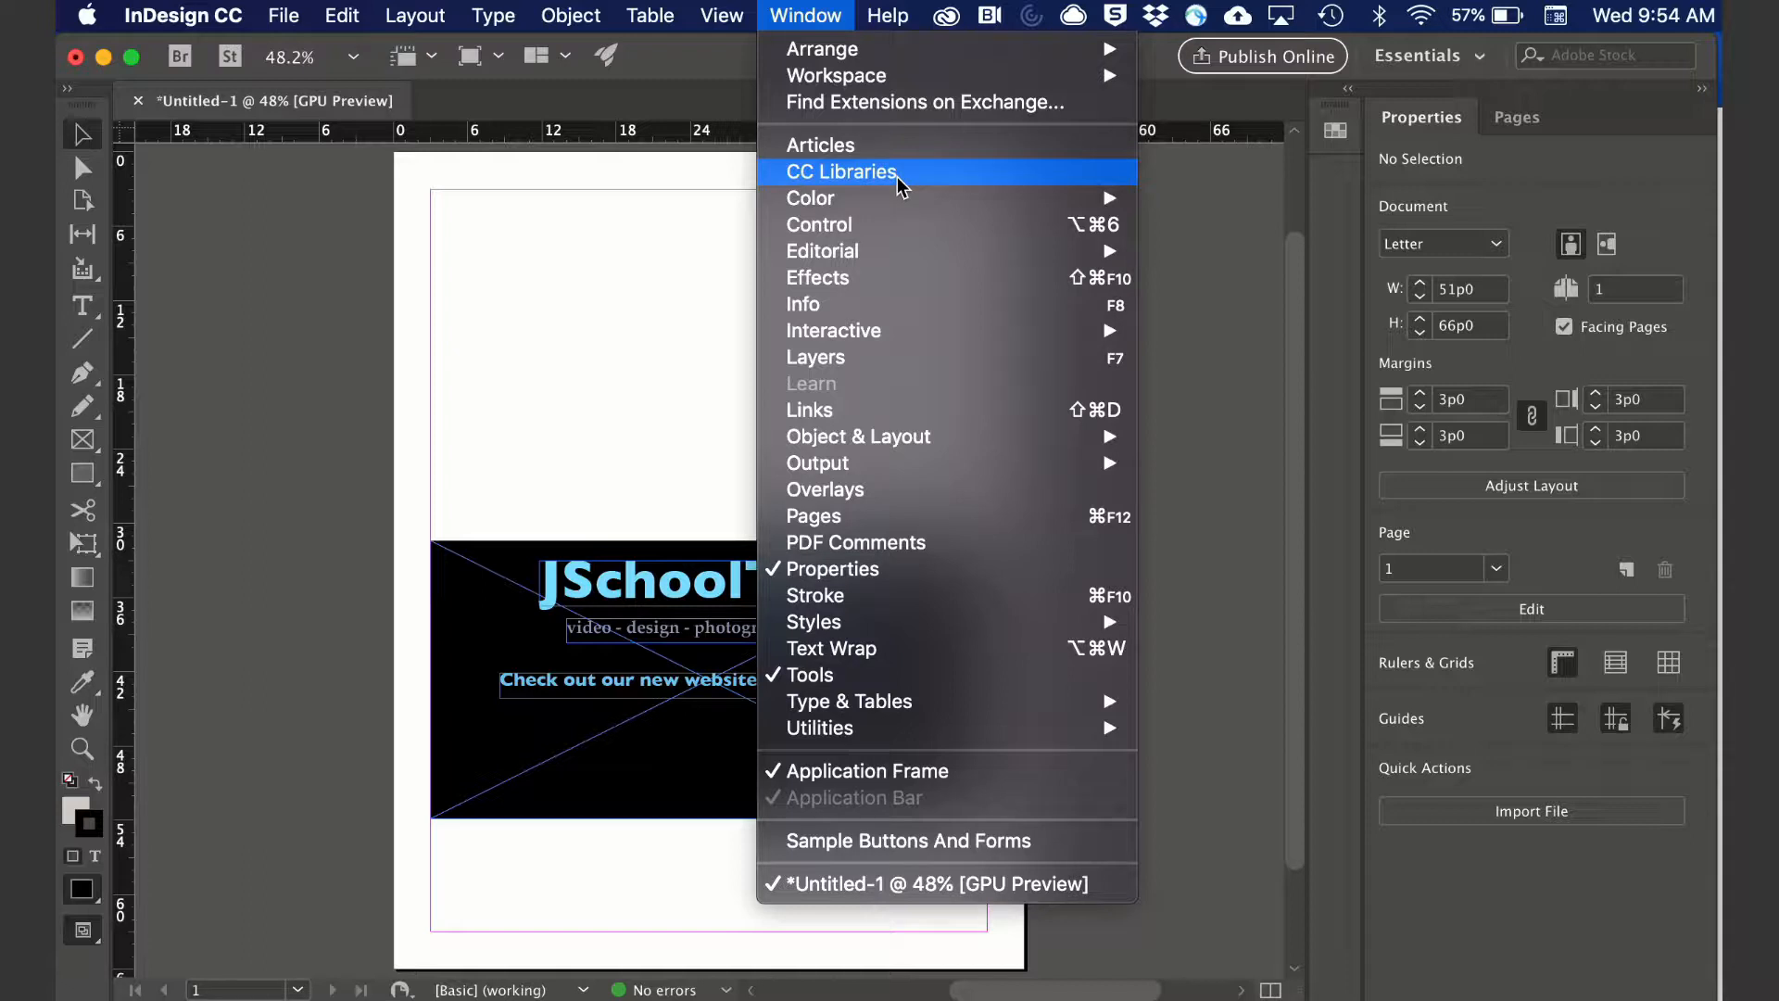
pyautogui.click(841, 172)
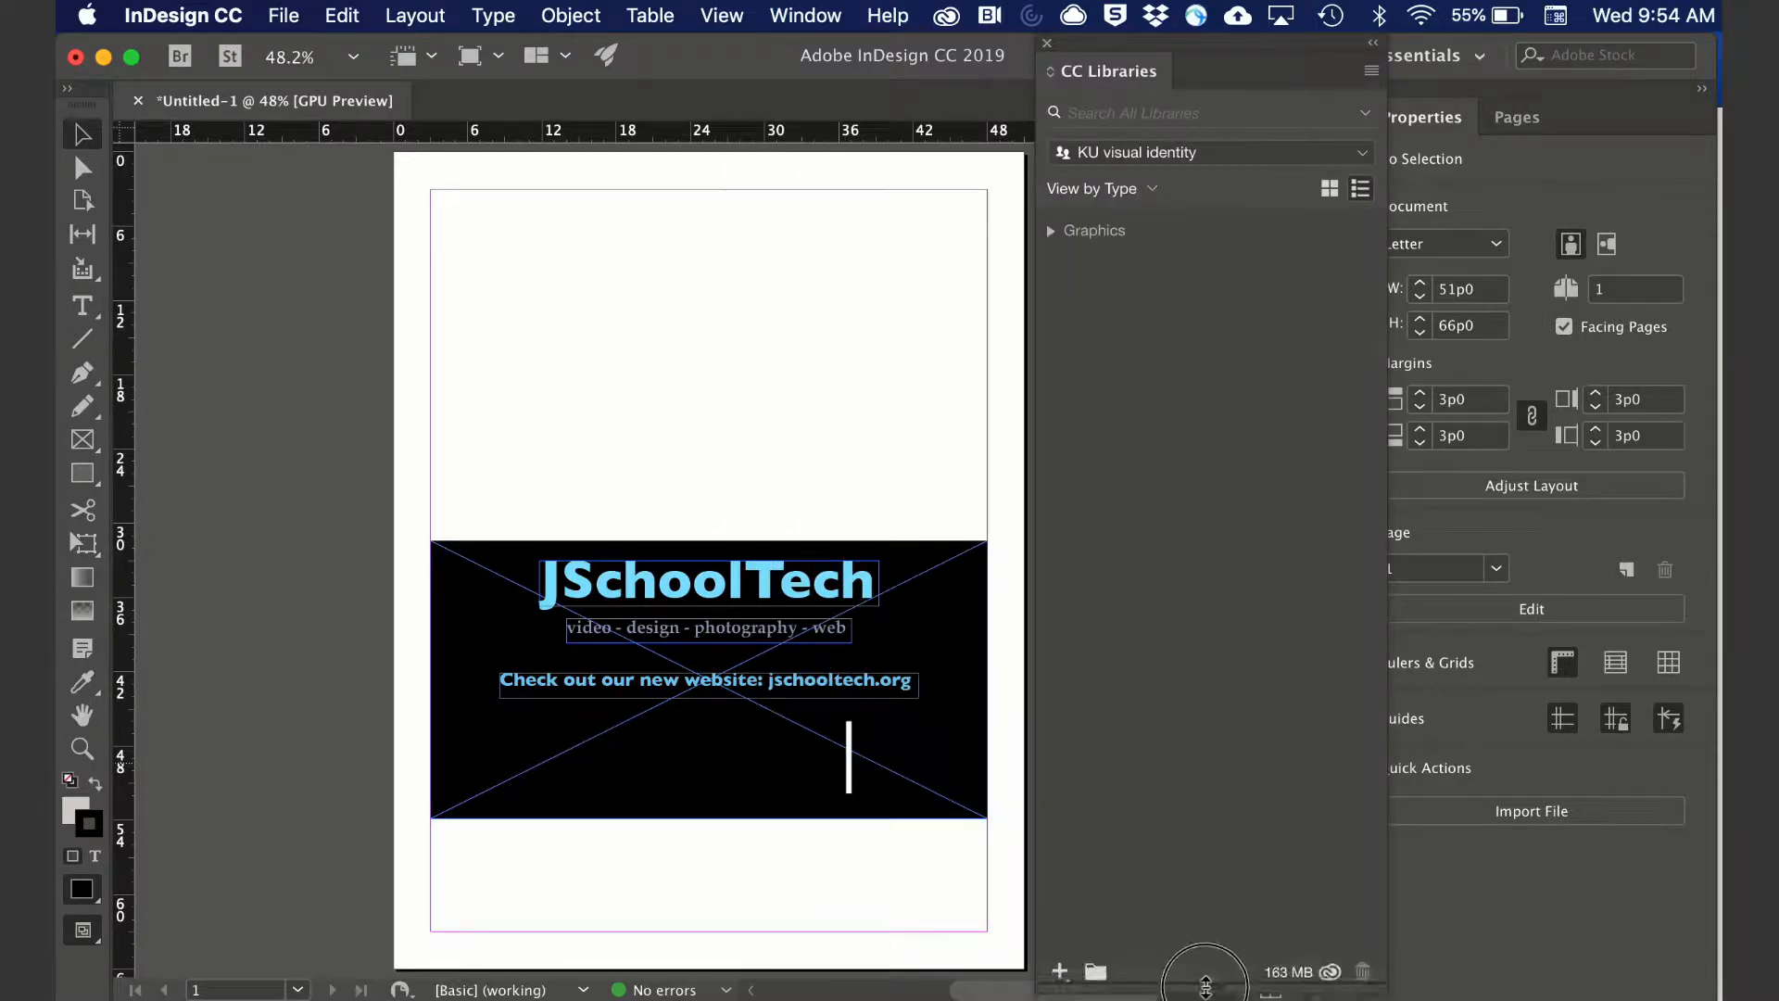
pyautogui.moveTo(1206, 988); pyautogui.dragTo(1208, 995)
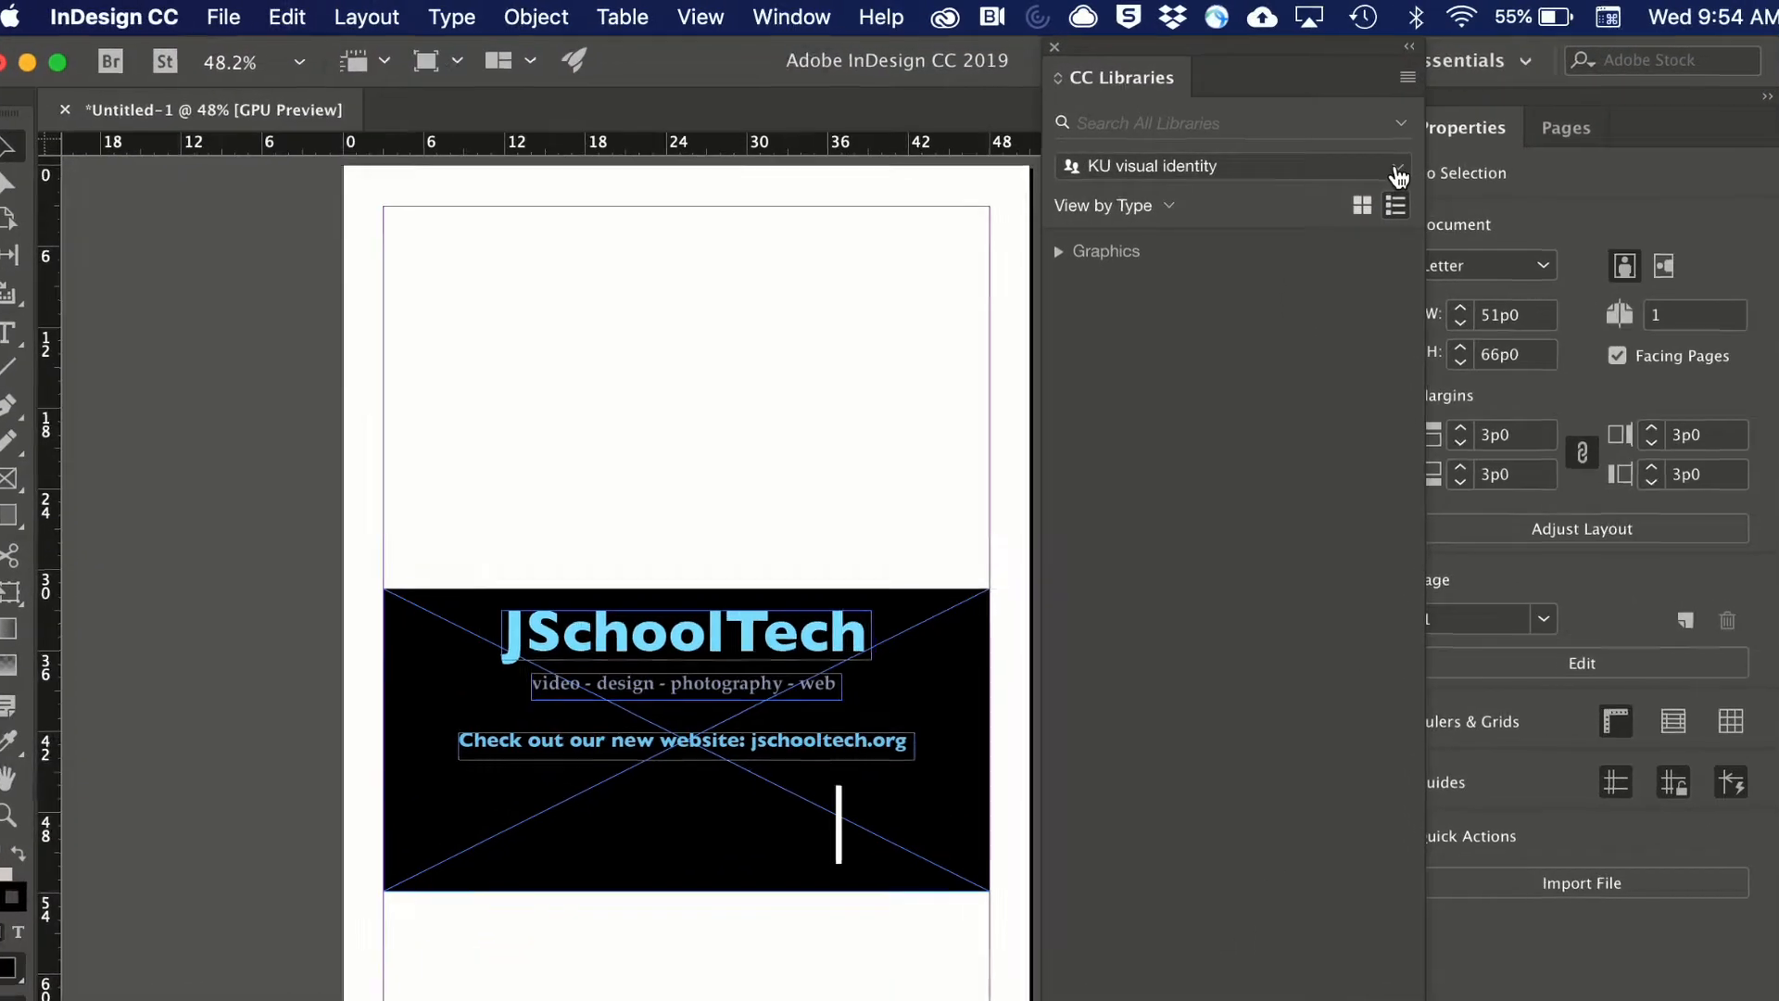
pyautogui.click(1364, 154)
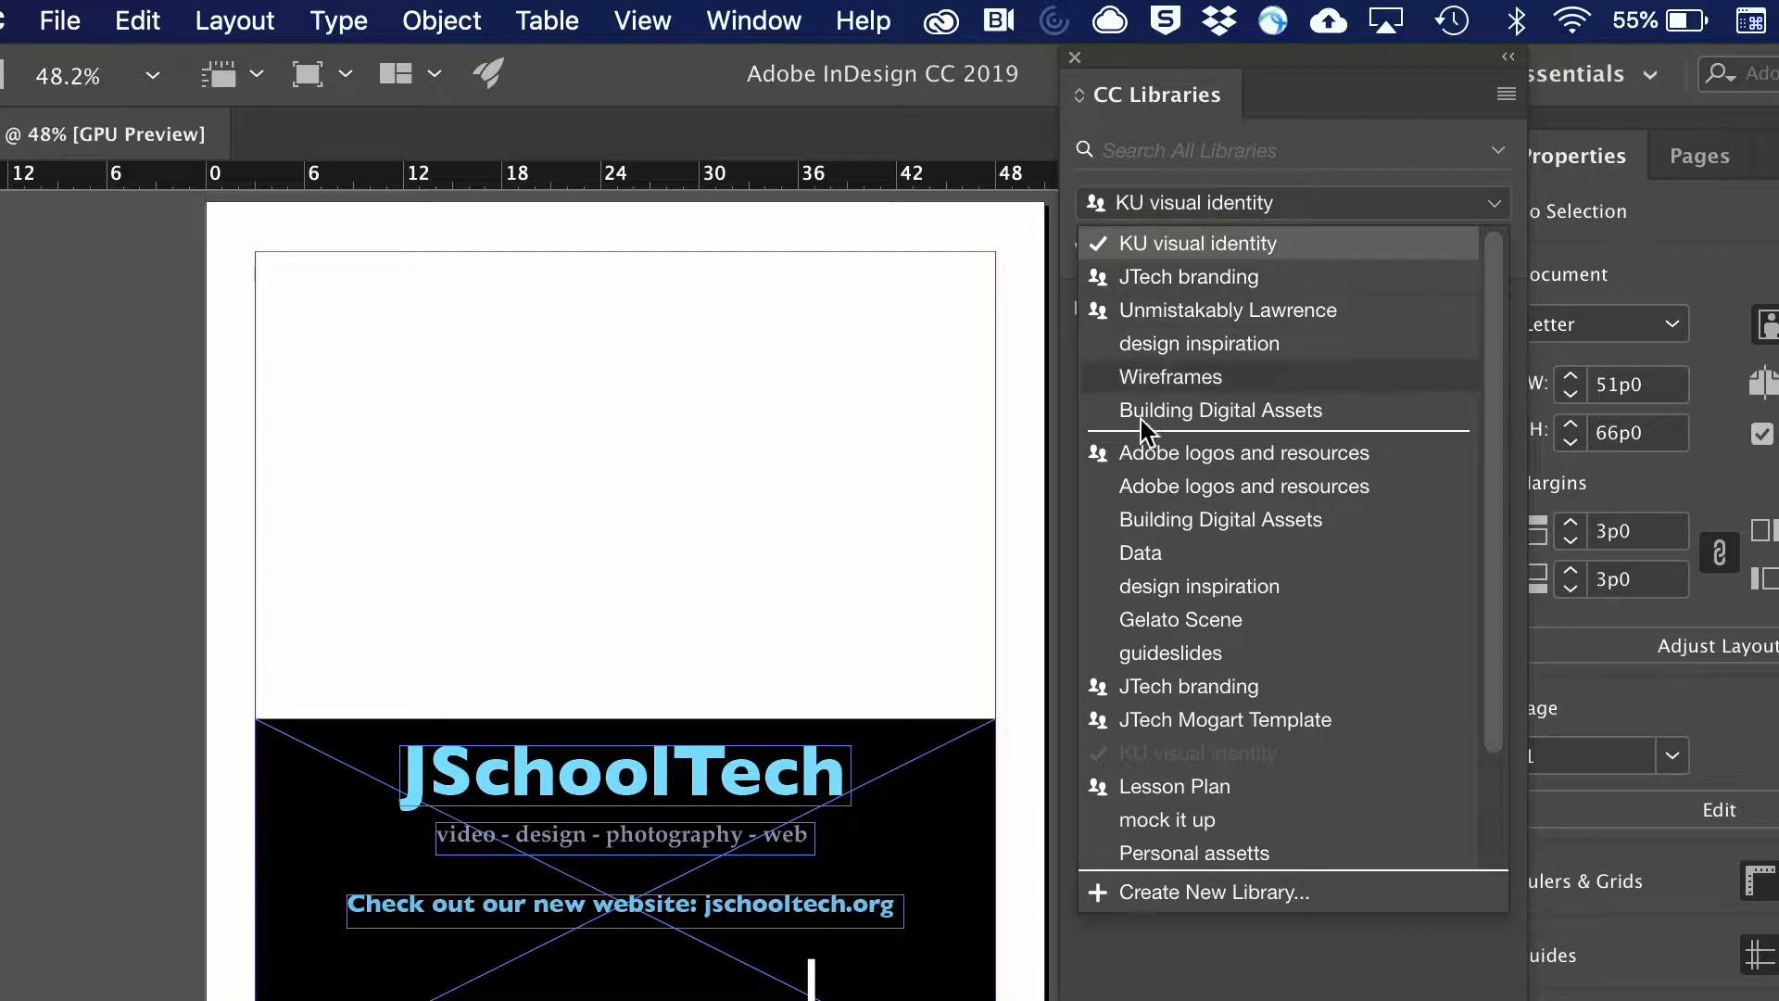
pyautogui.click(1157, 482)
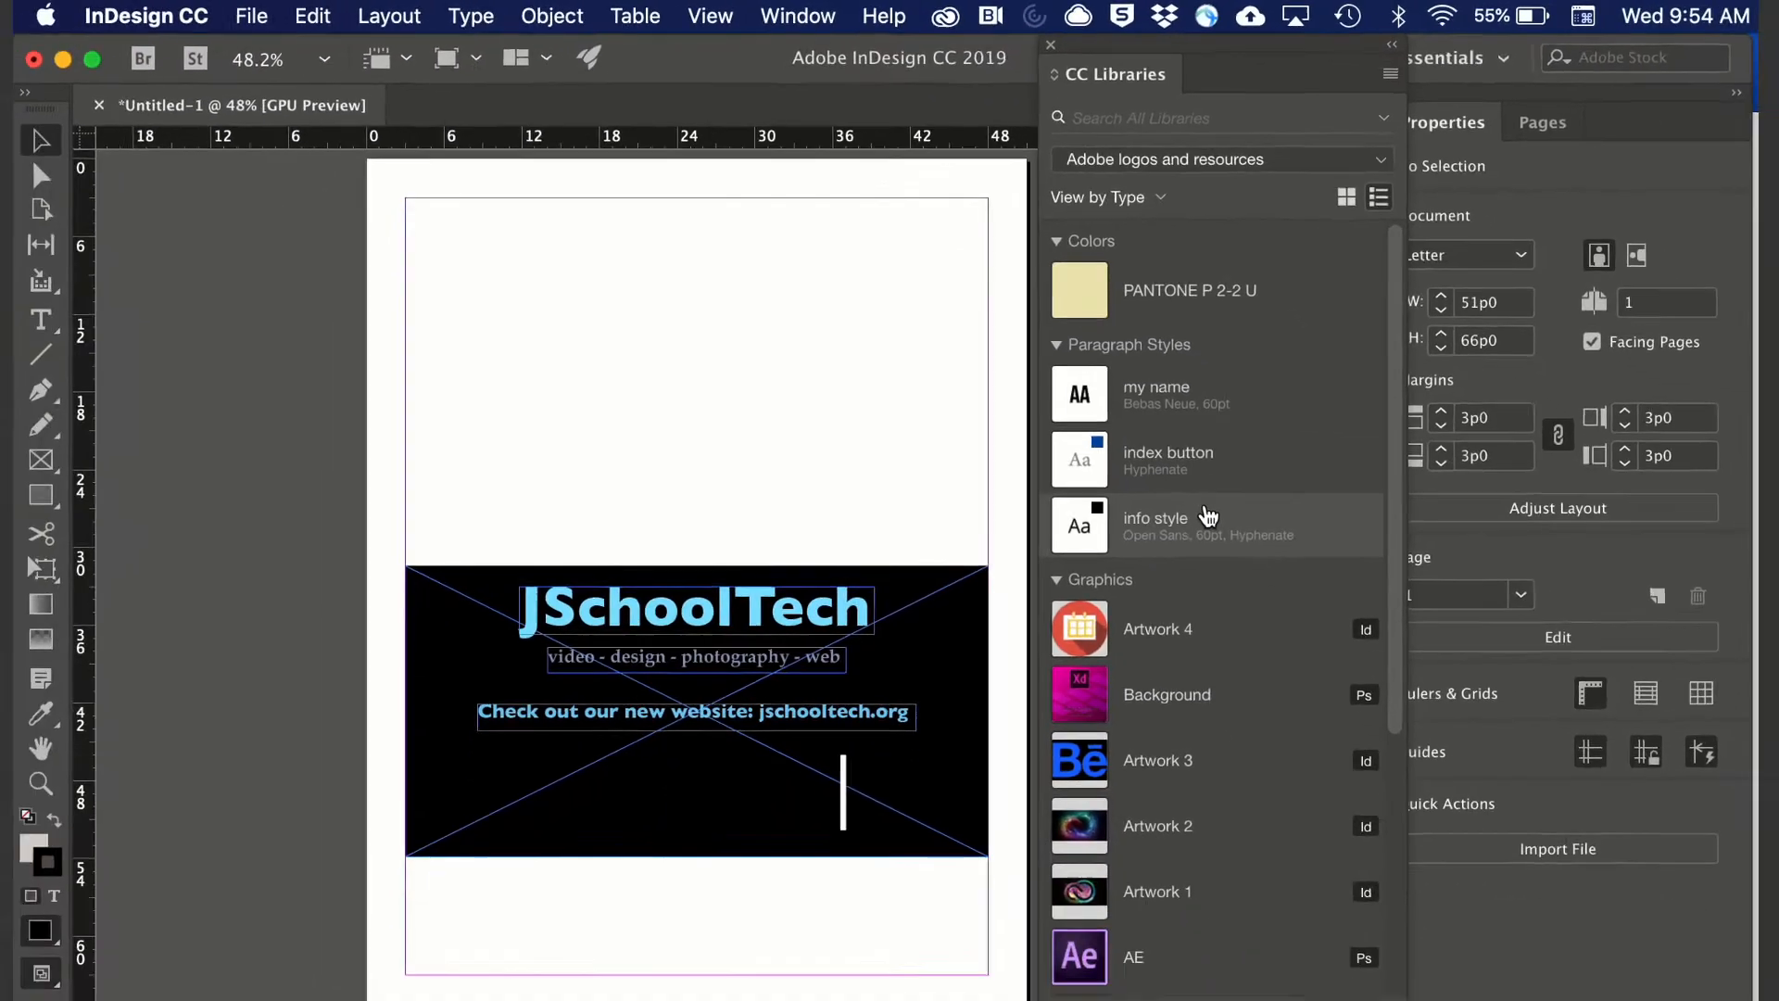
# - Look through the library's colors, styles and graphics, display them as a thumbnail grid, and review the library's management options
pyautogui.scroll(-5, 1269, 639)
pyautogui.scroll(5, 1194, 481)
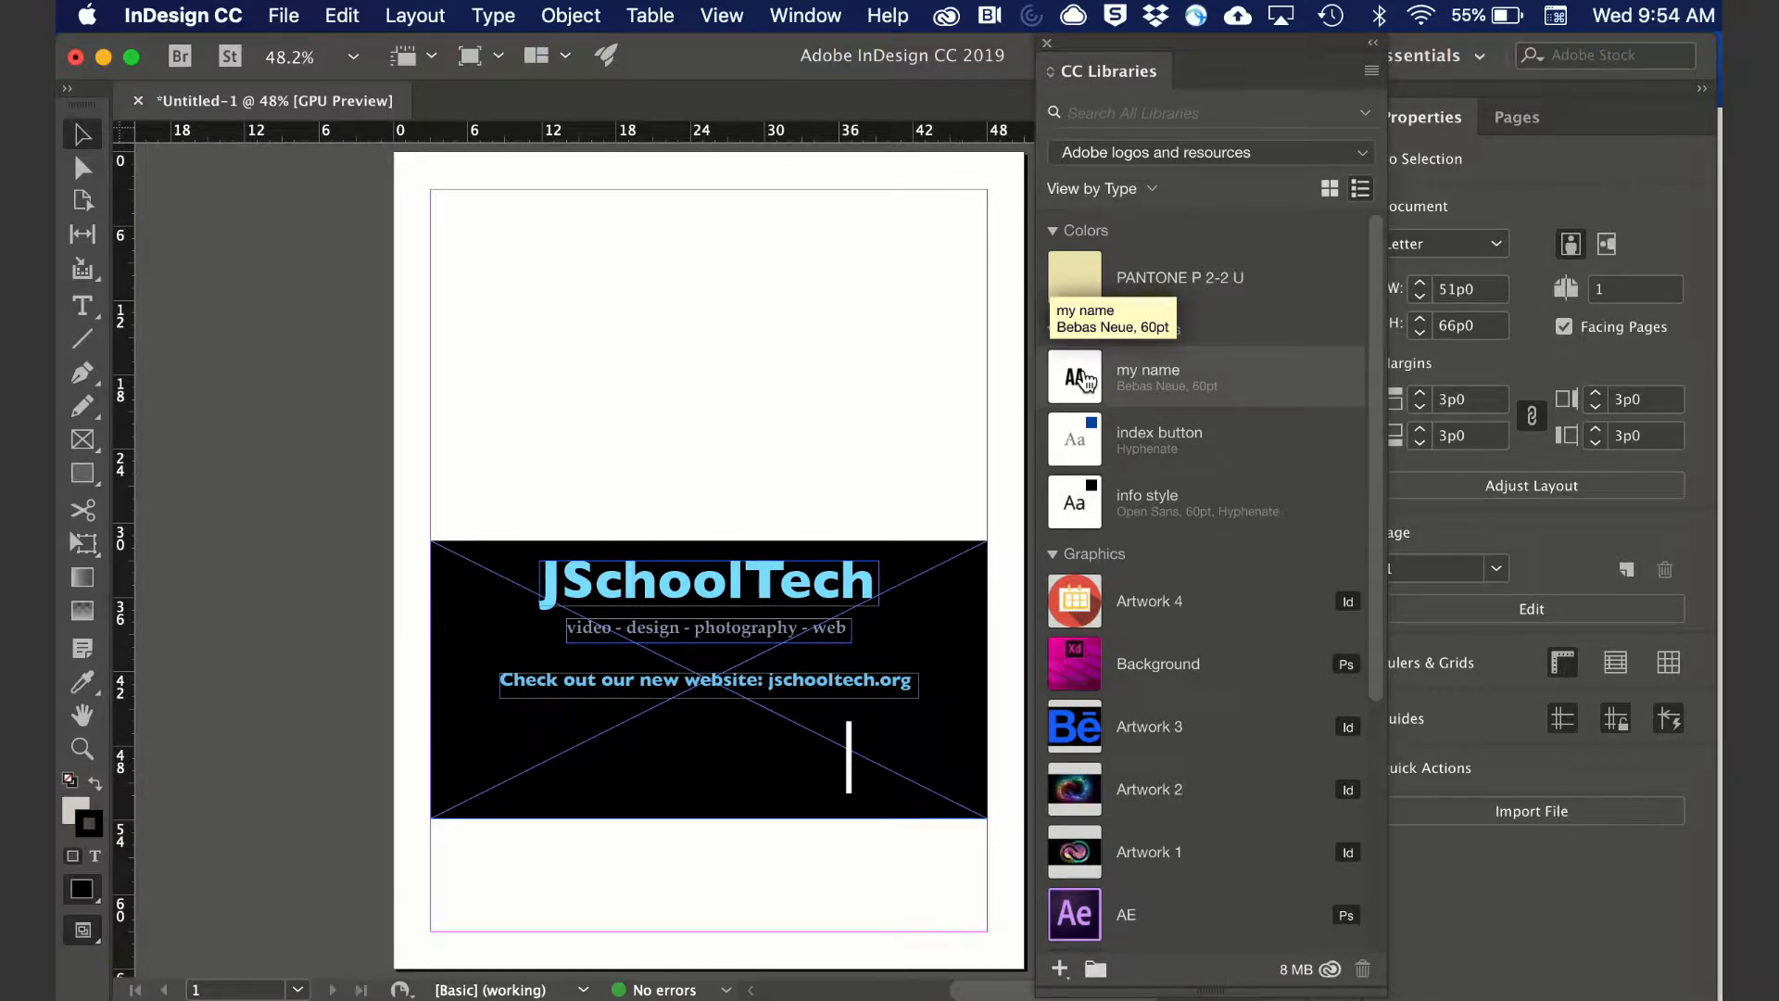
pyautogui.scroll(-3, 1093, 432)
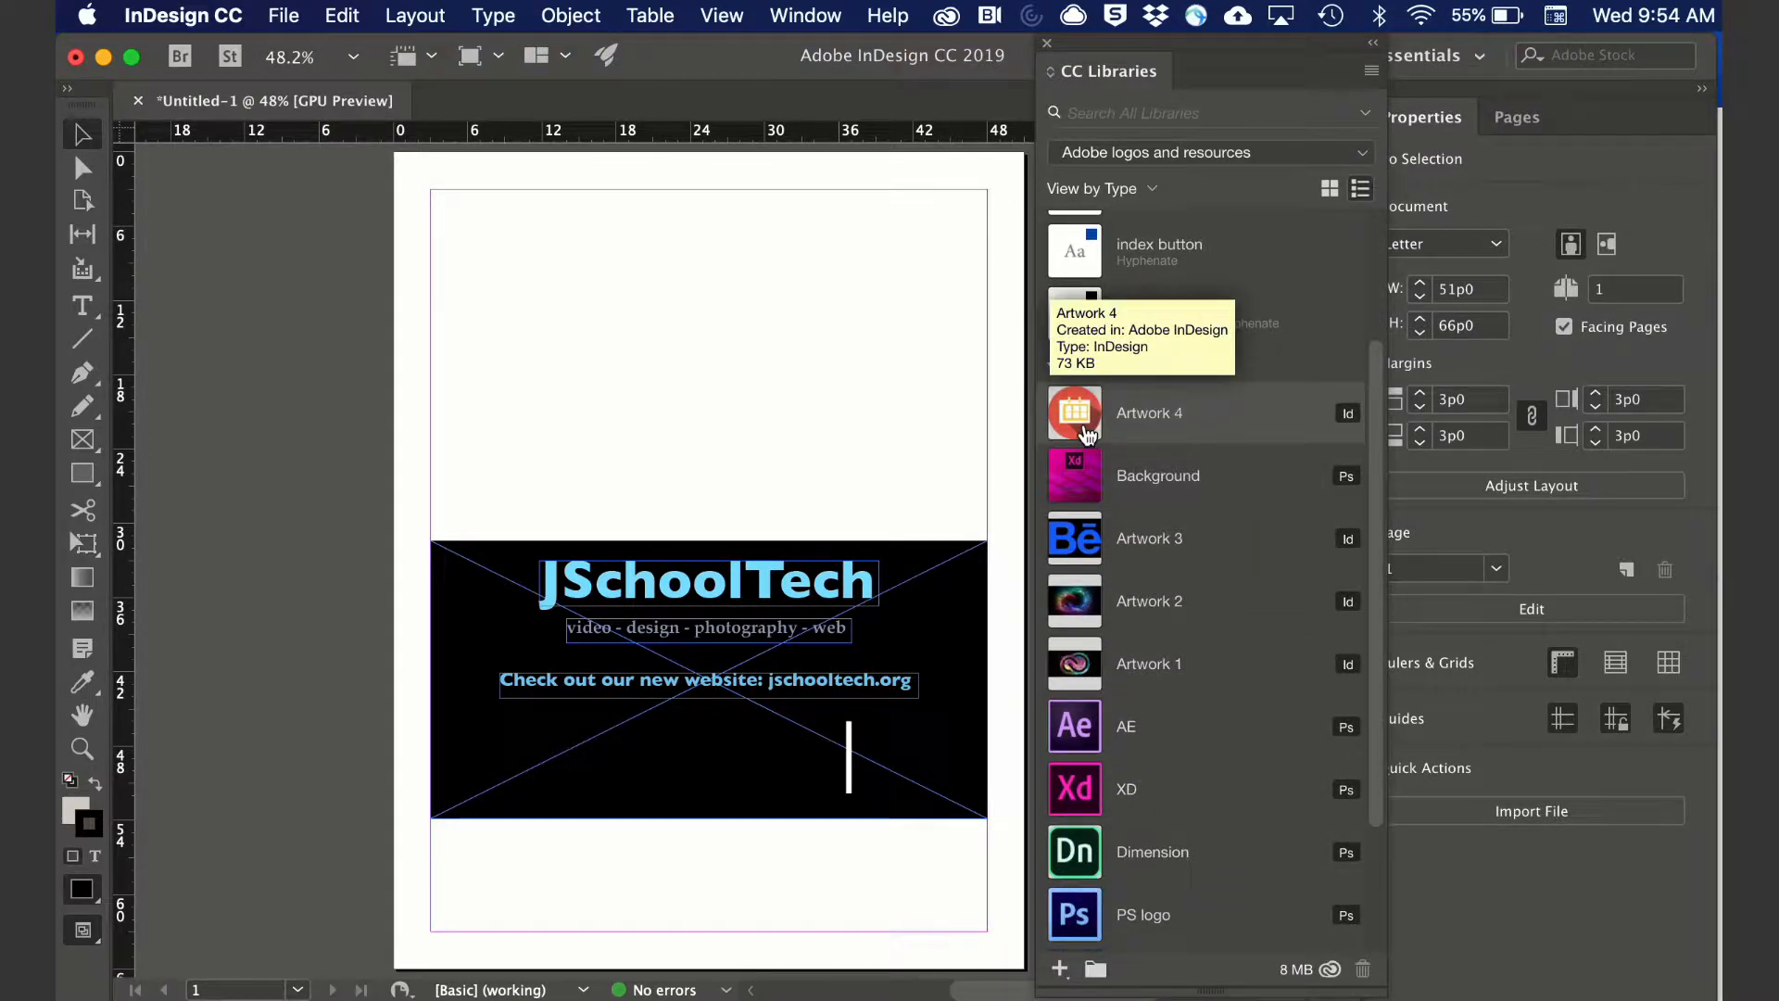
pyautogui.scroll(4, 1087, 432)
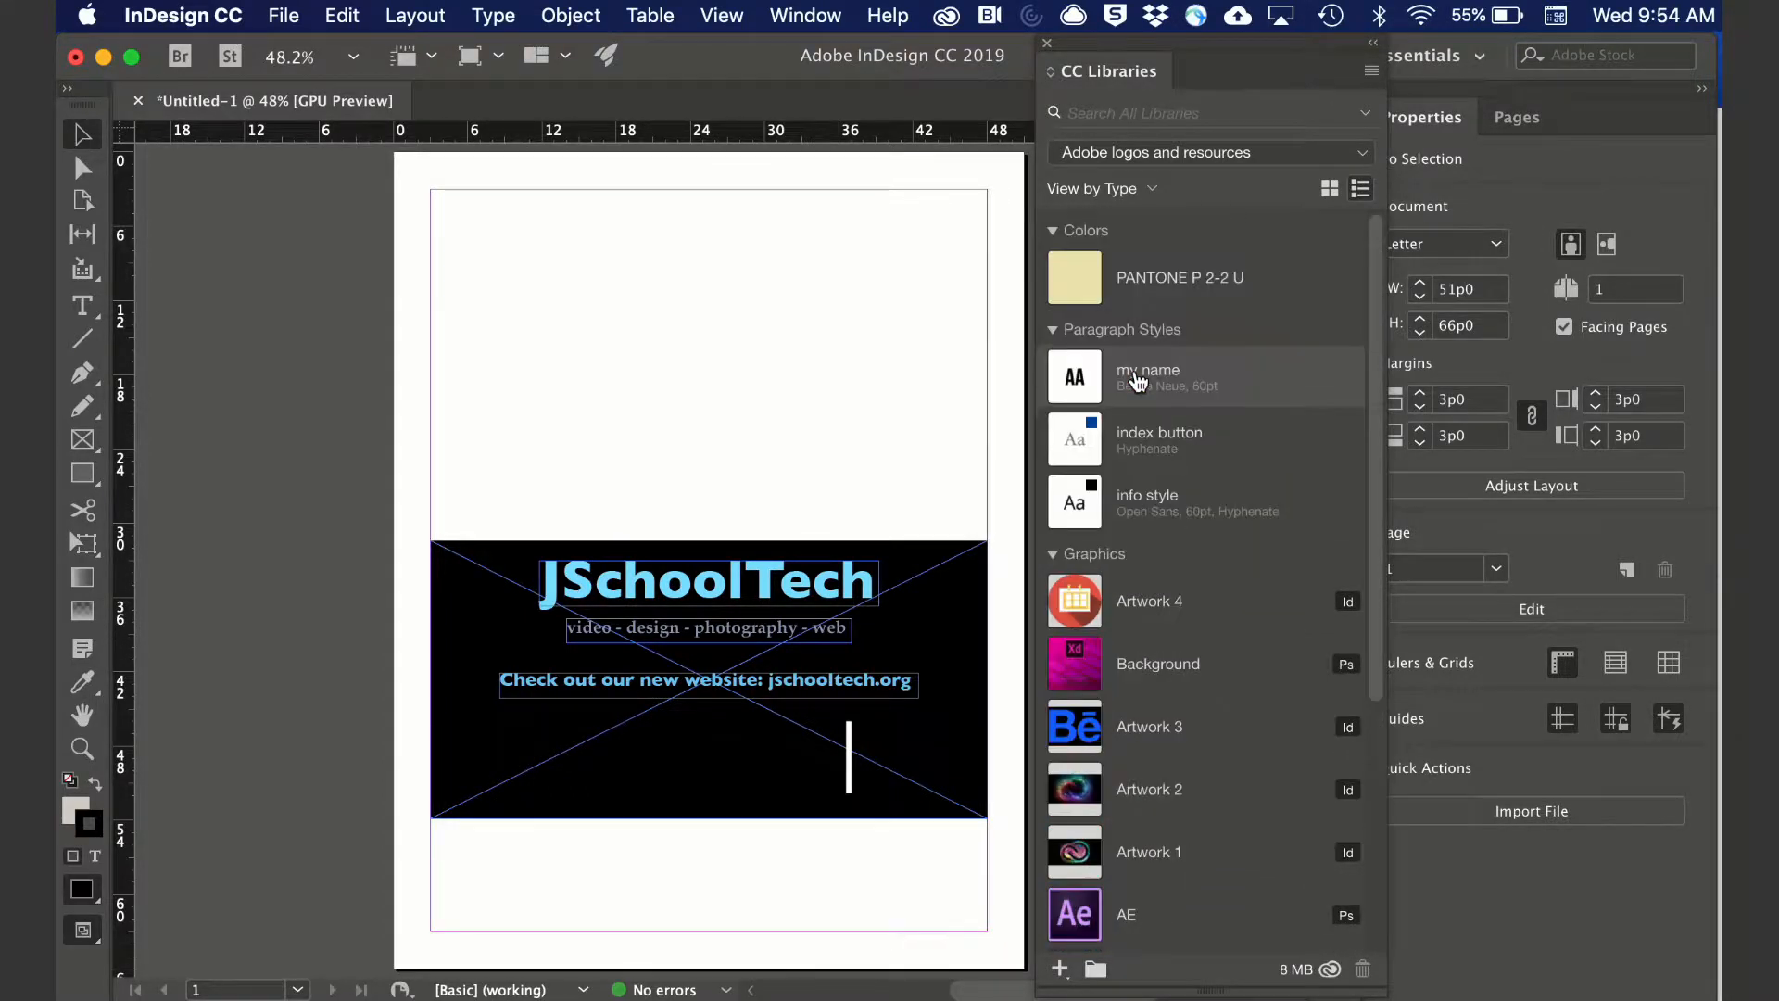
pyautogui.click(1329, 190)
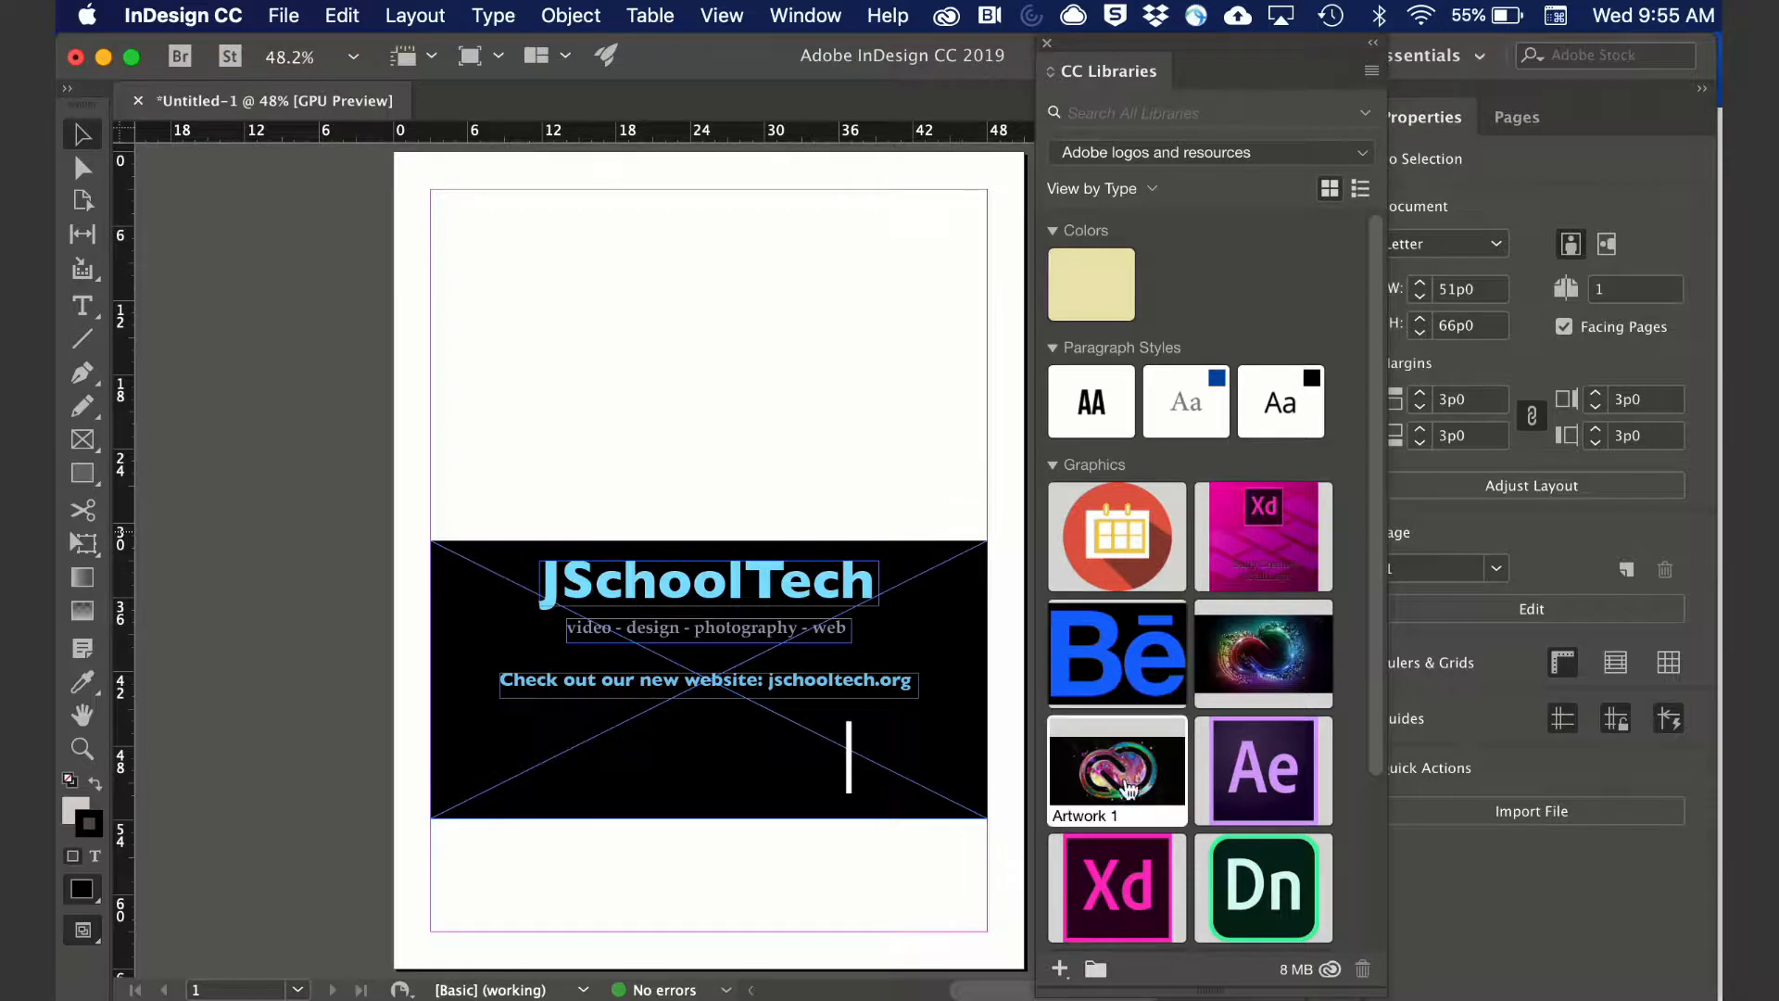
pyautogui.click(1371, 72)
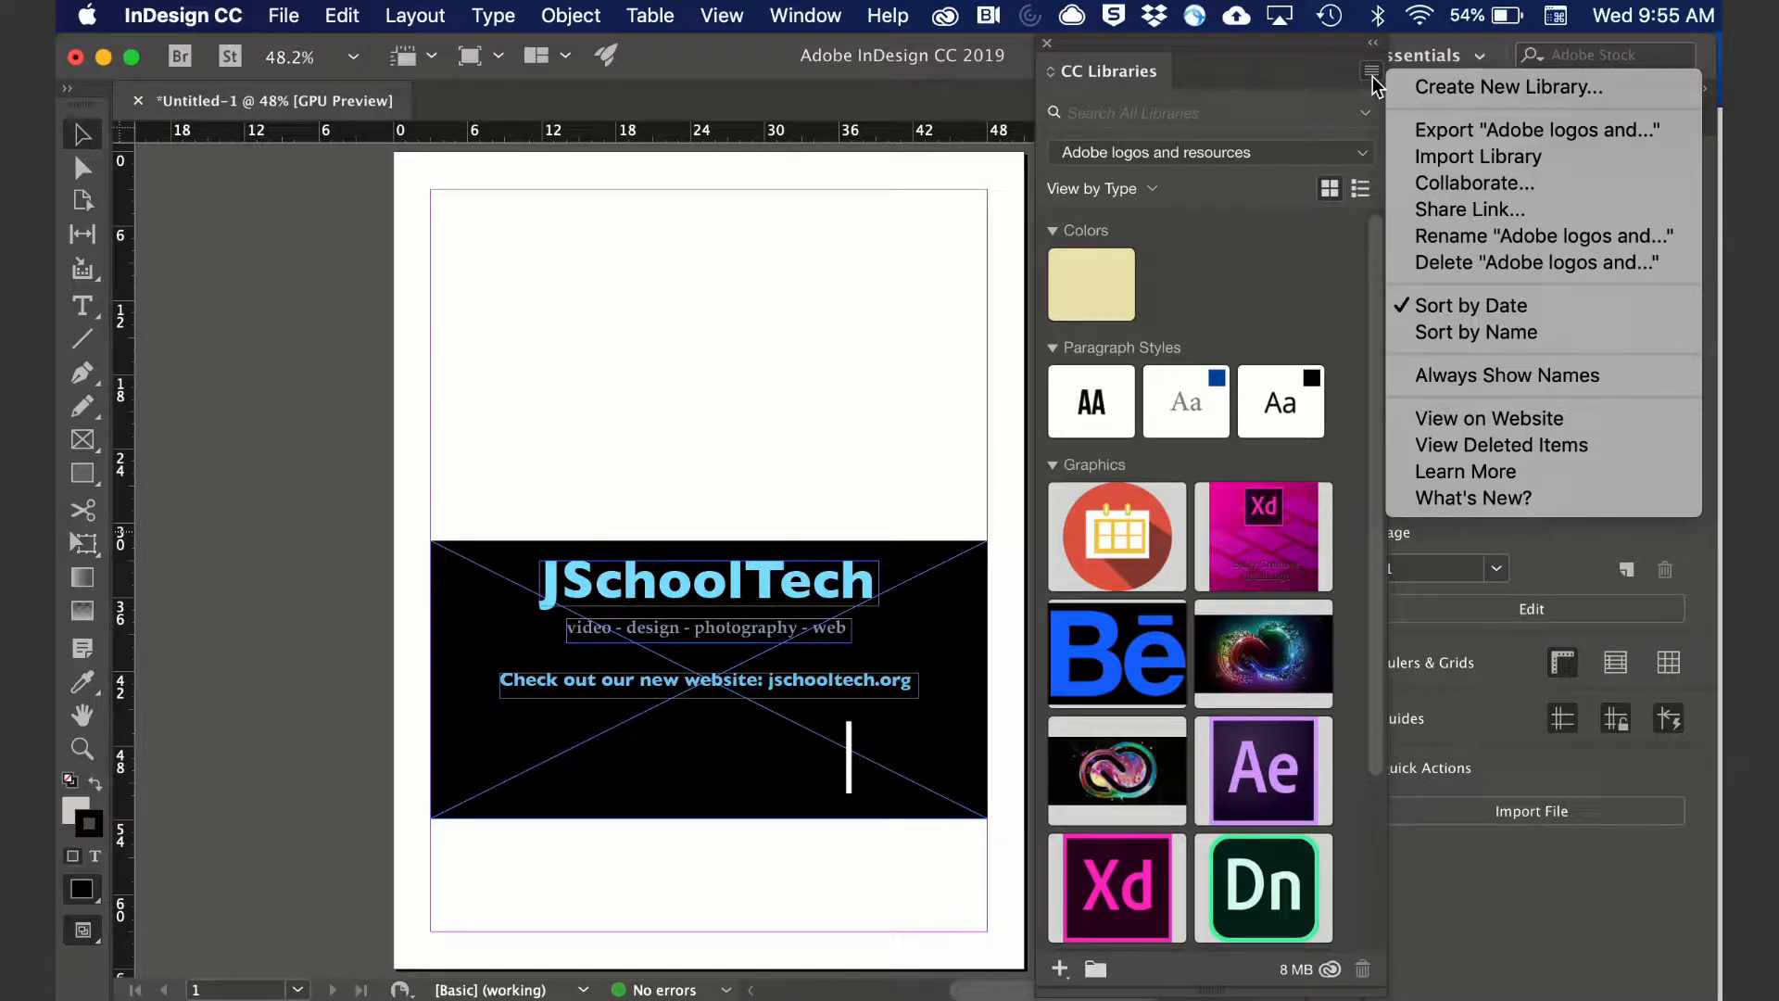
pyautogui.click(1269, 298)
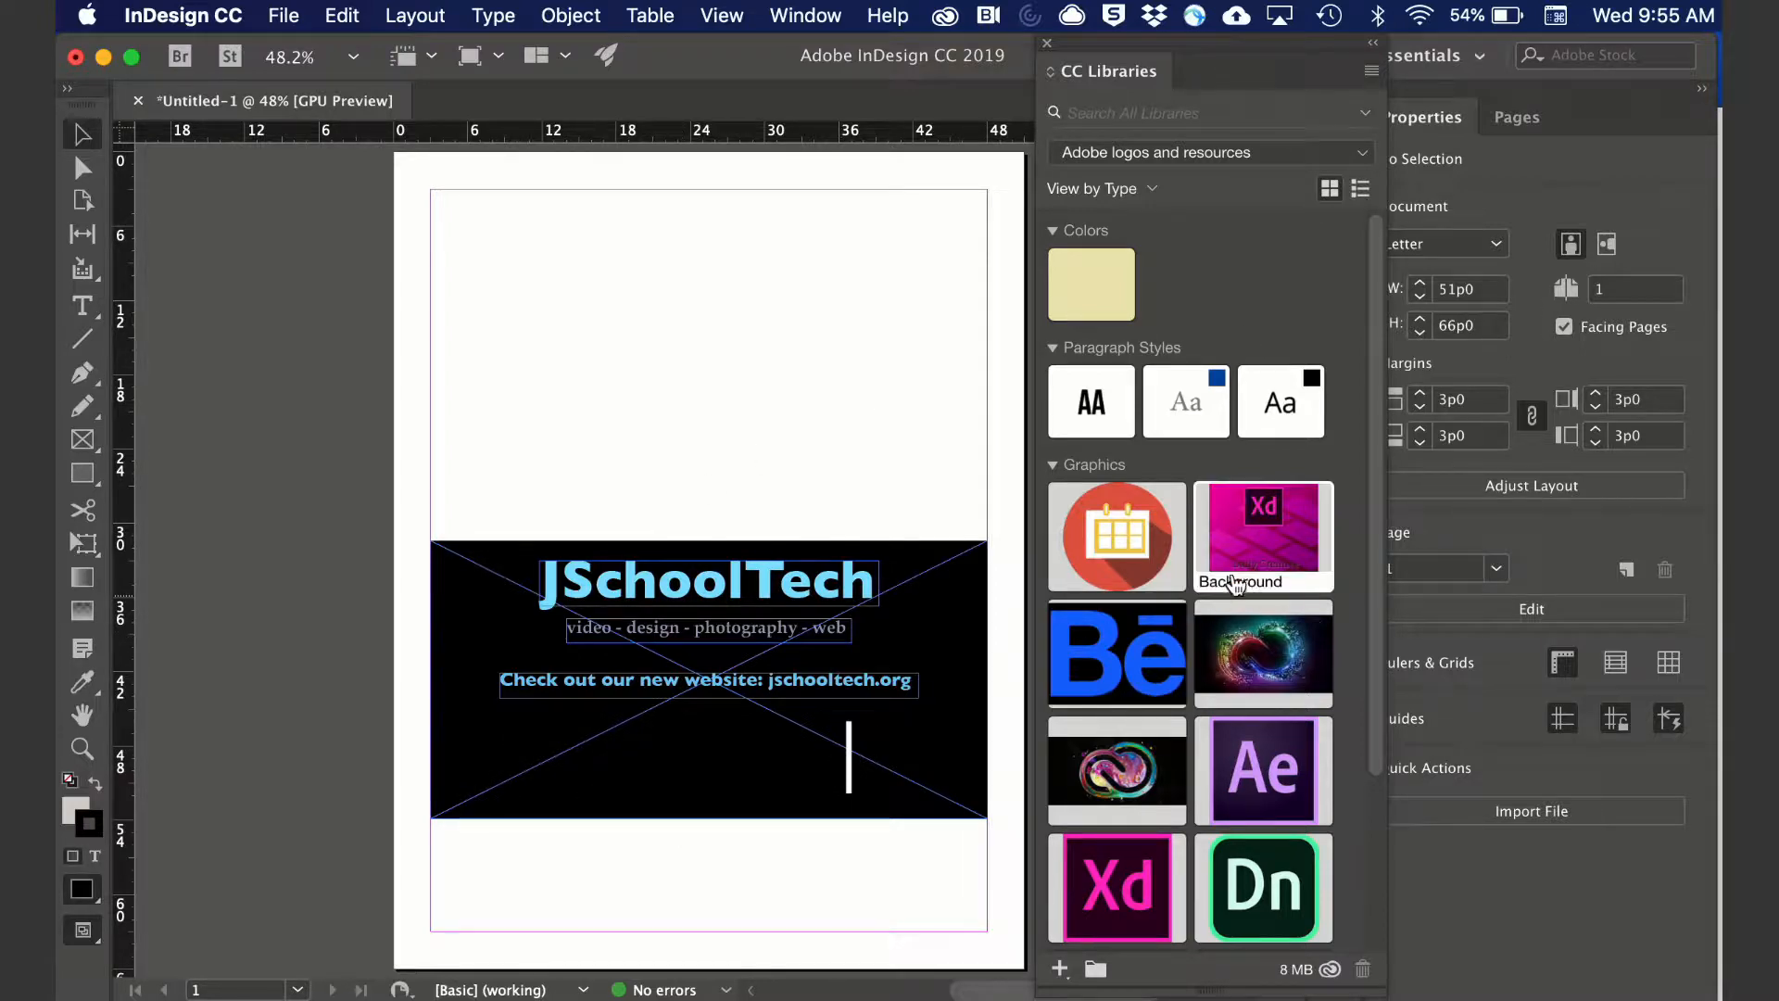
# - Place the AI logo from the library in the blank area above the black banner, about 4p8 square
pyautogui.scroll(-5, 1246, 542)
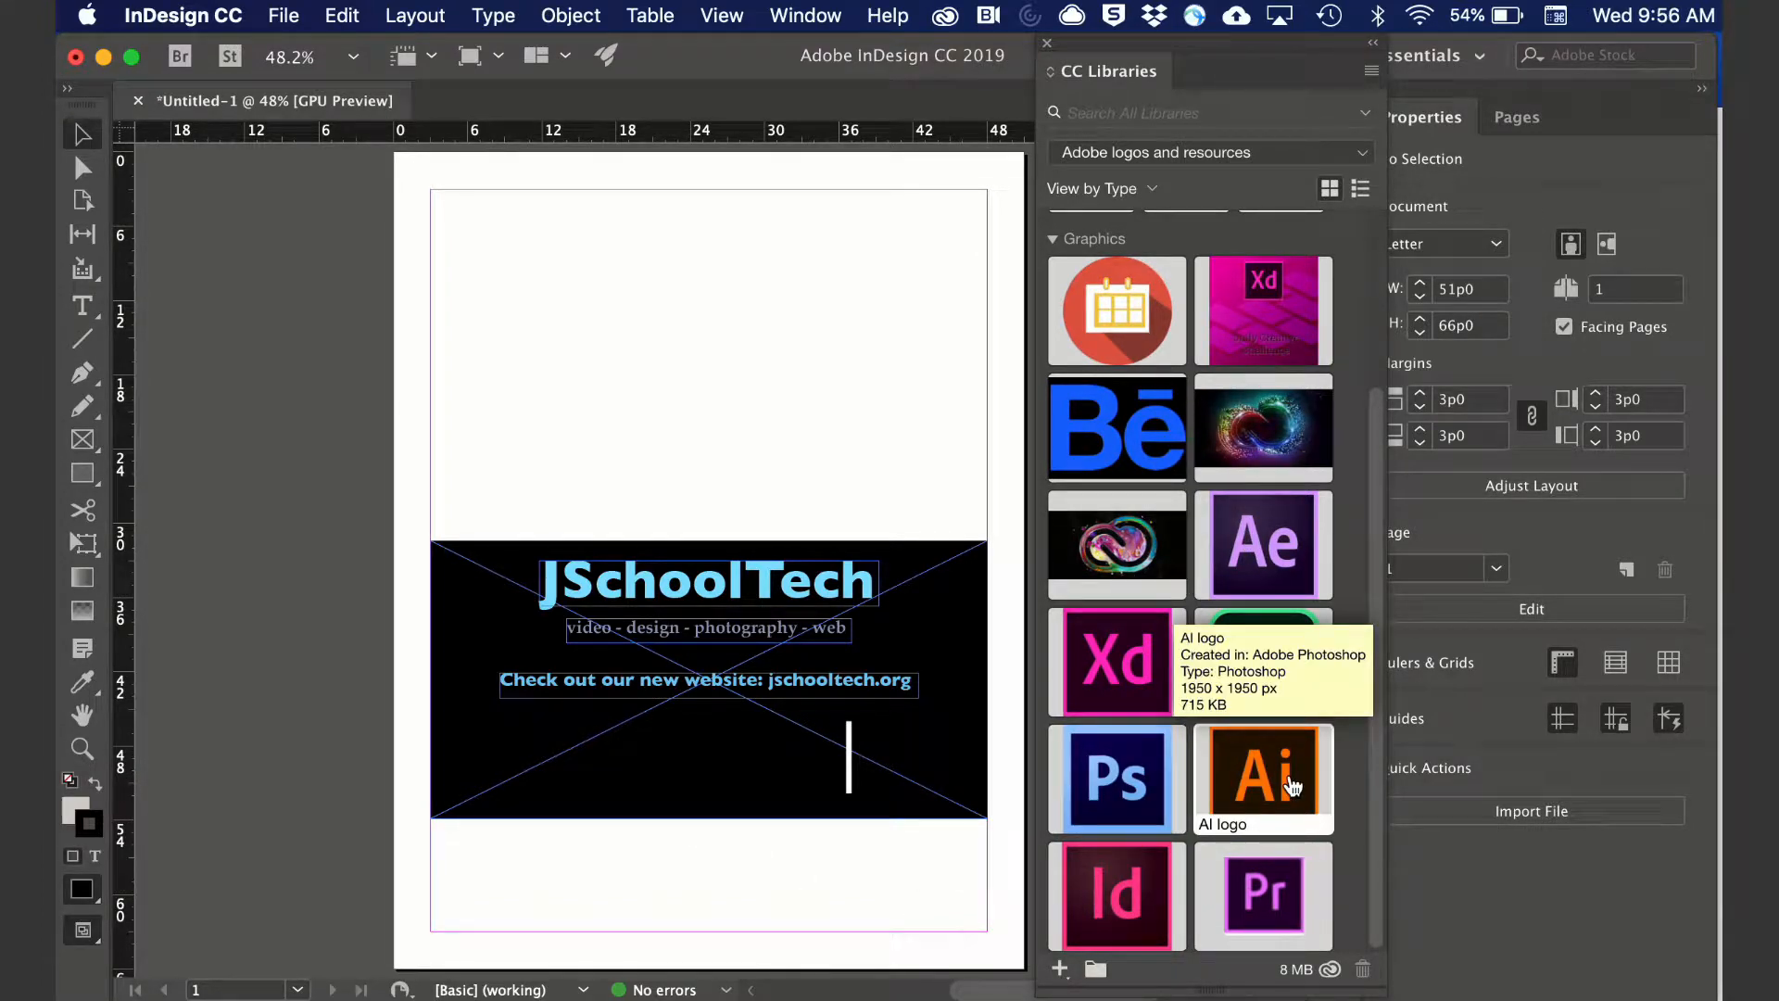
pyautogui.moveTo(1293, 786); pyautogui.dragTo(755, 348)
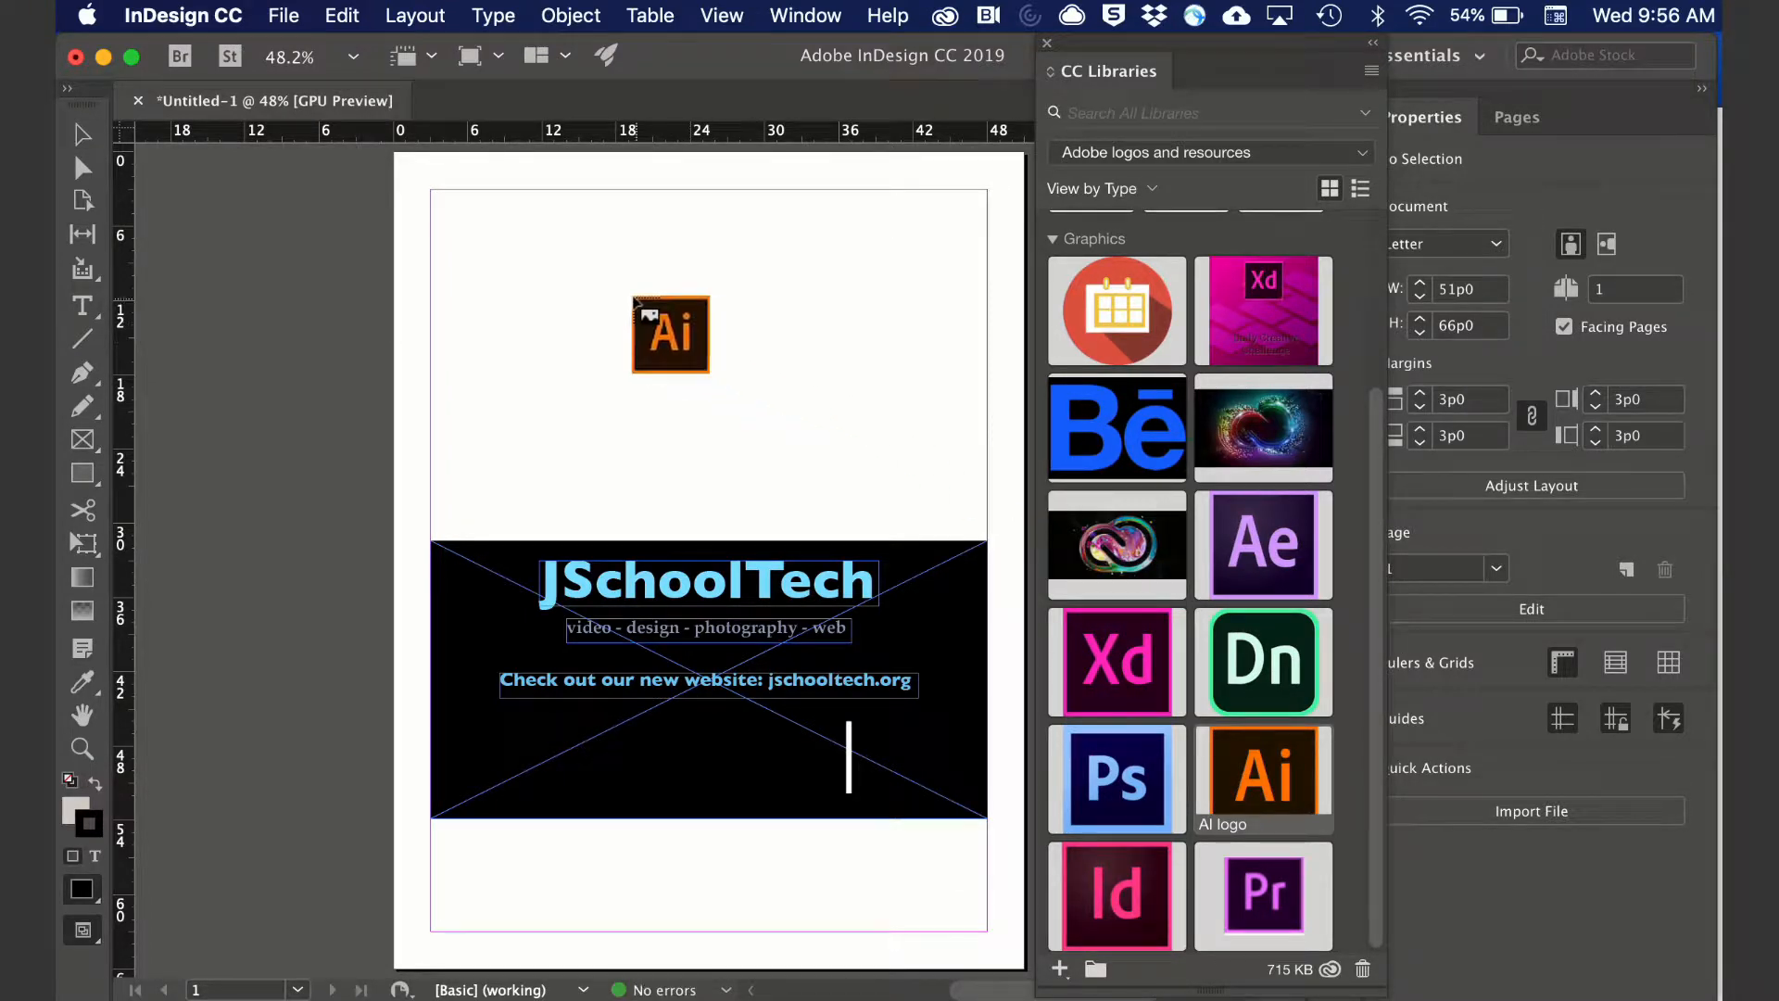
pyautogui.click(634, 300)
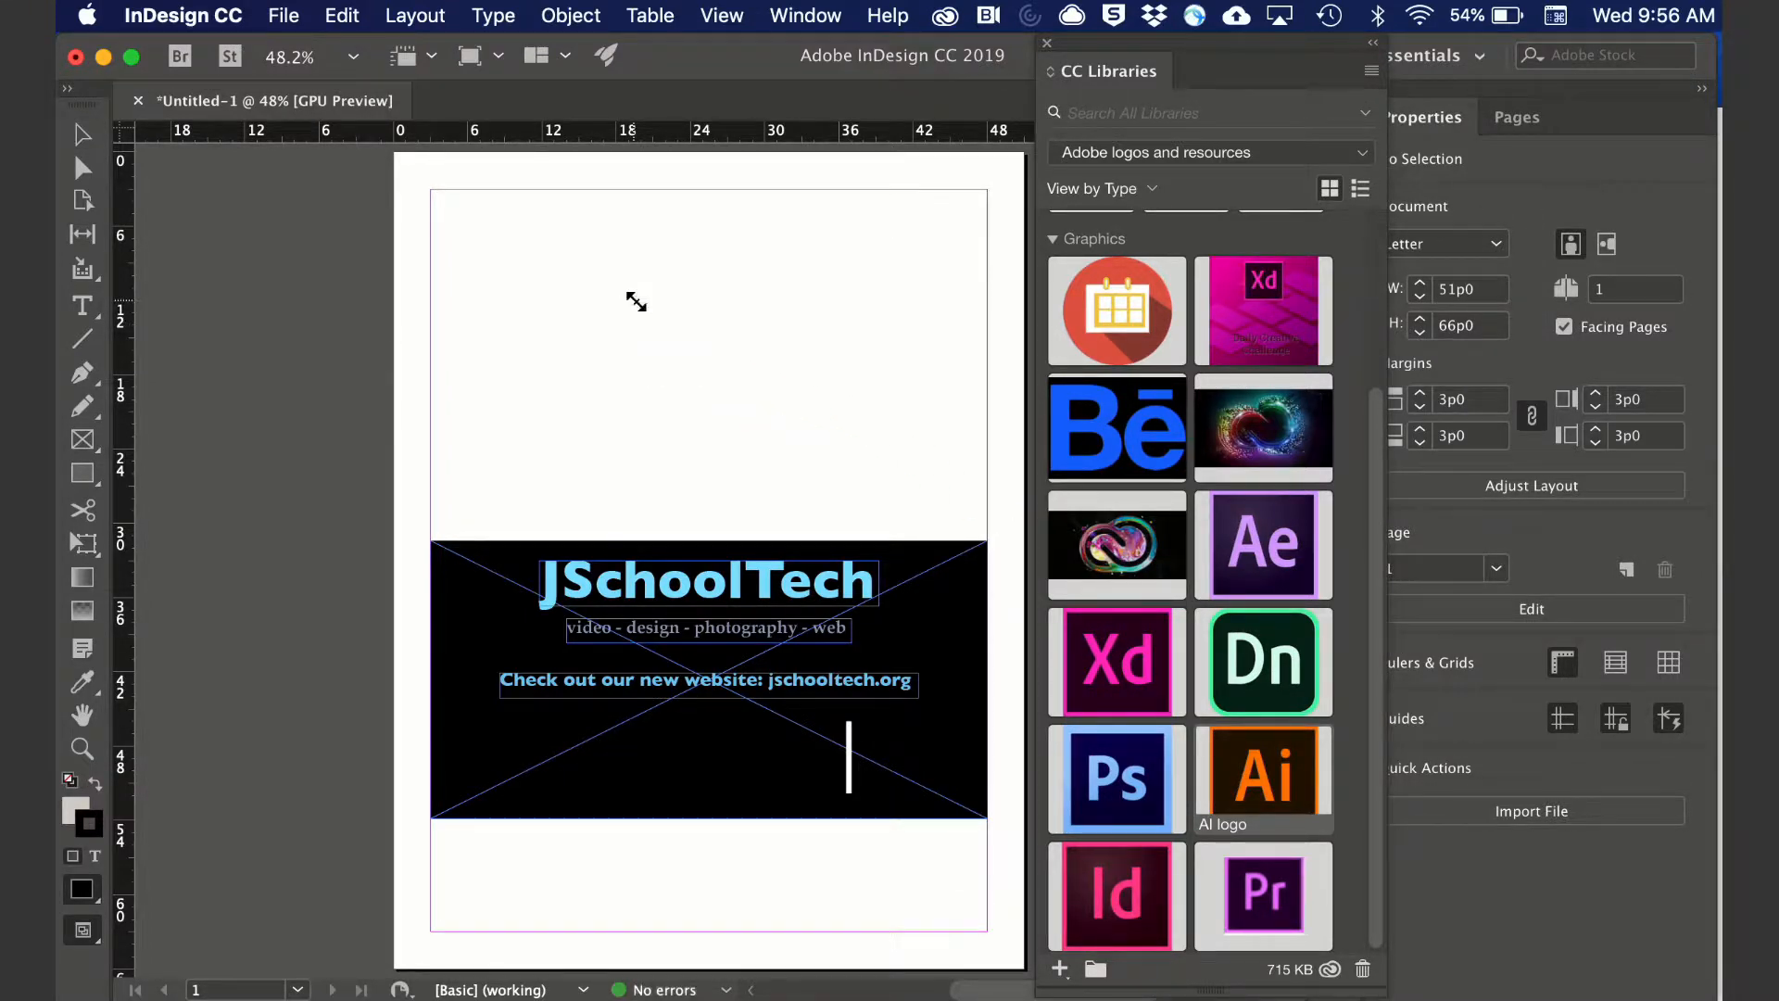
pyautogui.moveTo(674, 343); pyautogui.dragTo(660, 397)
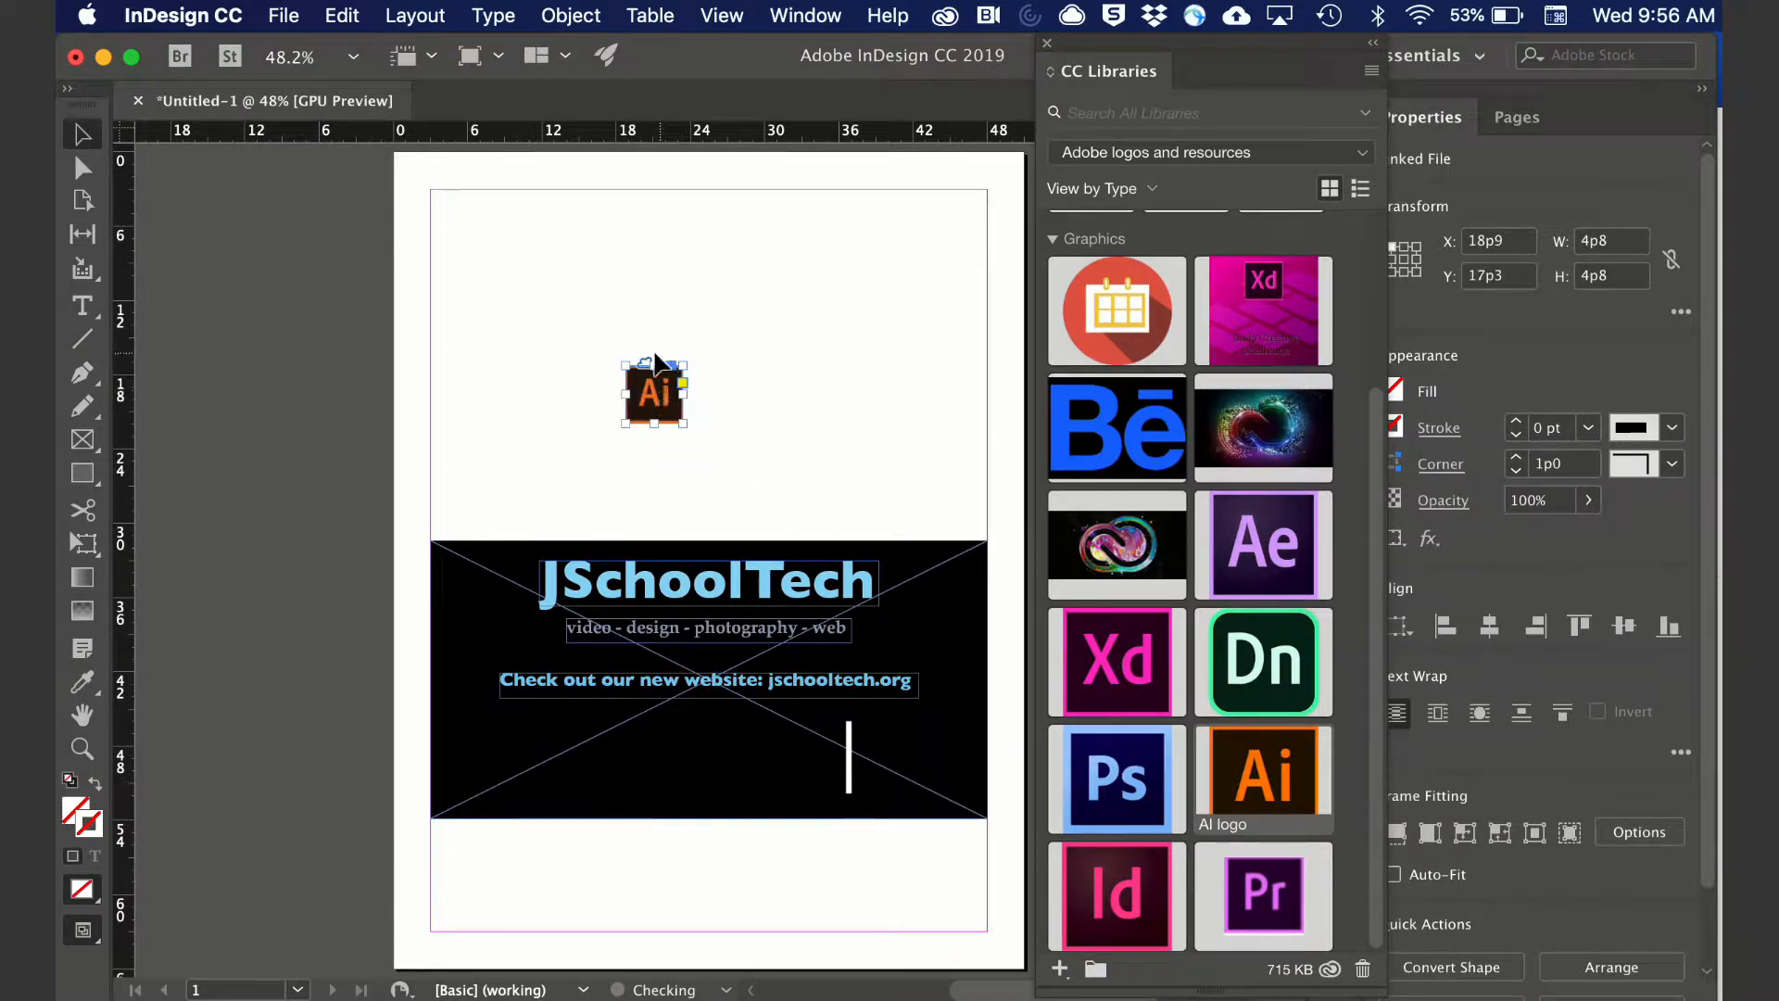
pyautogui.click(755, 375)
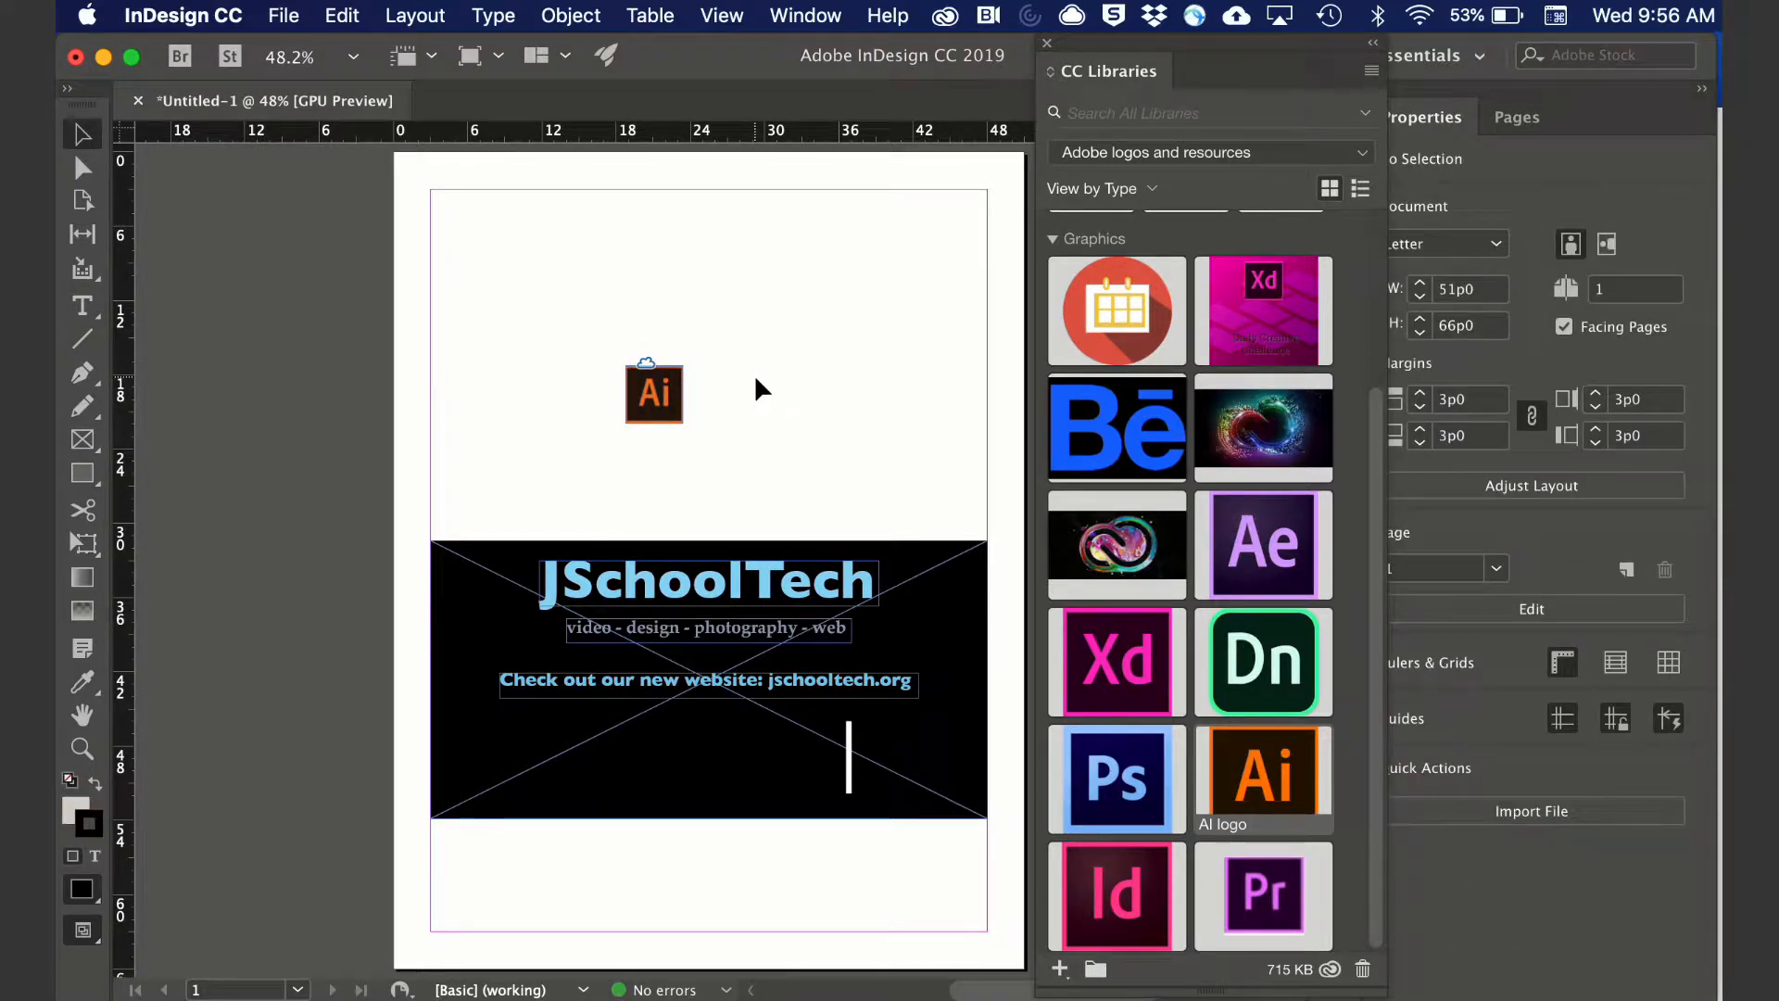
# - Move the AI logo onto the black banner, below the website line
pyautogui.moveTo(667, 394); pyautogui.dragTo(559, 756)
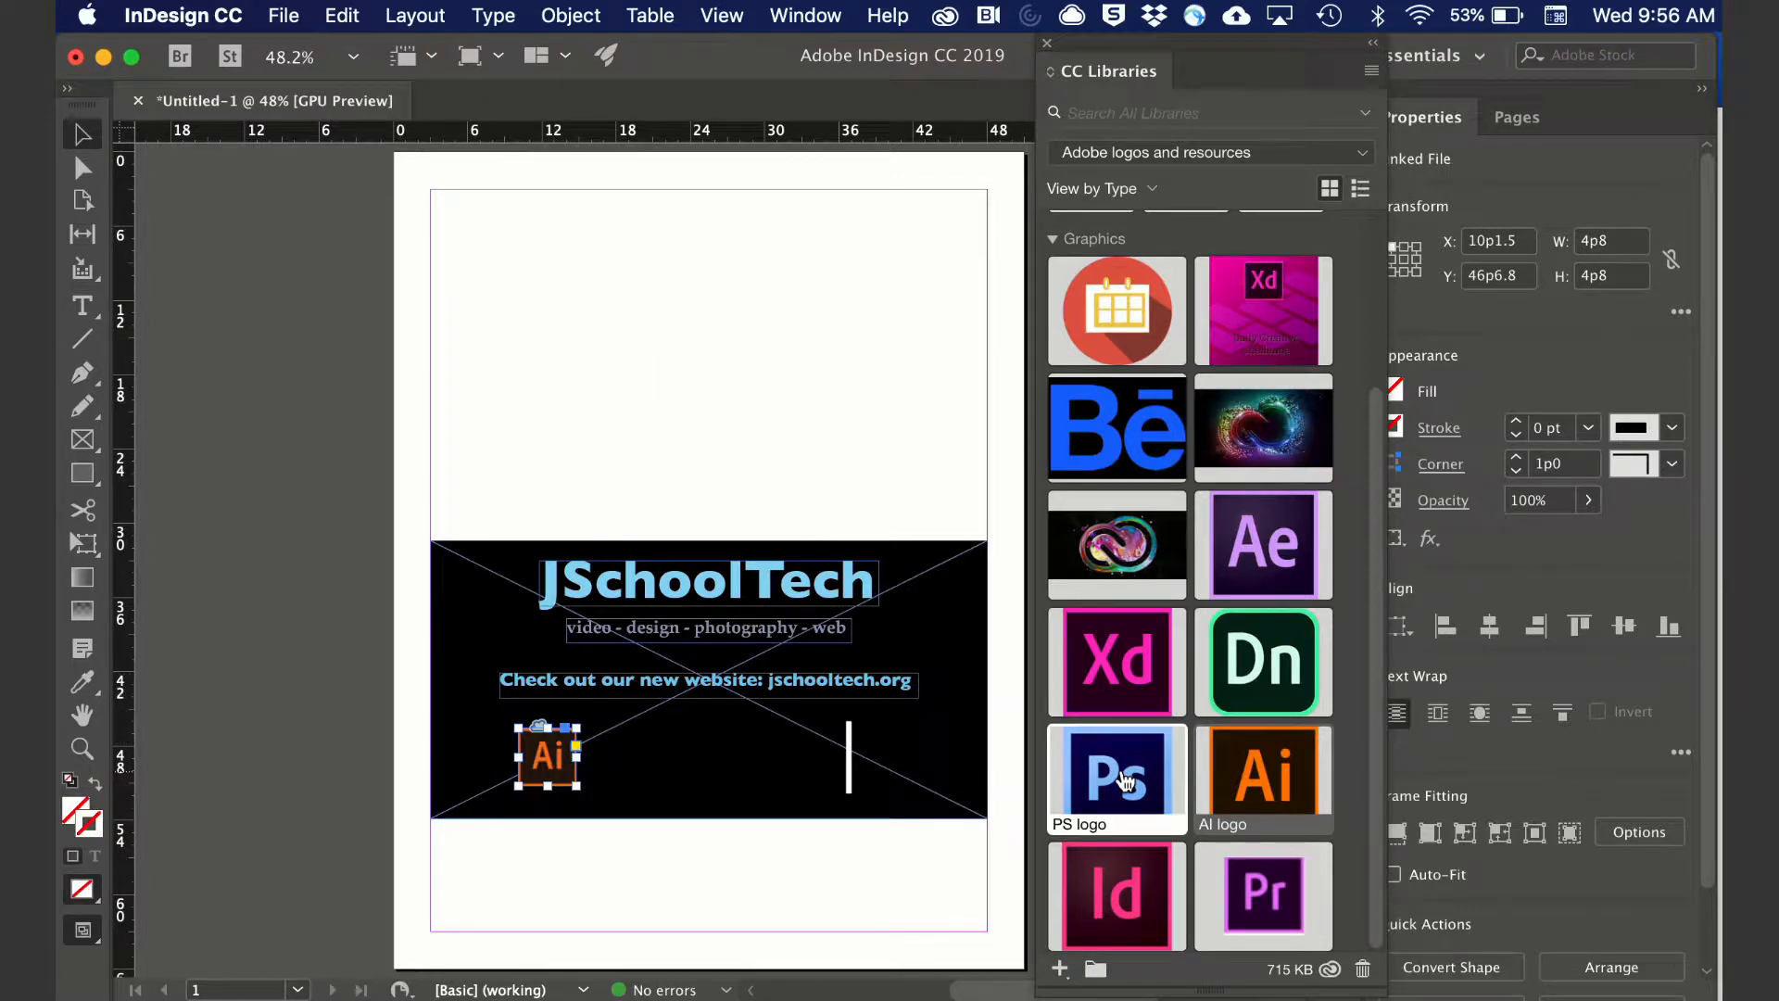
# - Try the library's "my name" and "index button" paragraph styles on the JSchoolTech headline
pyautogui.scroll(5, 1126, 648)
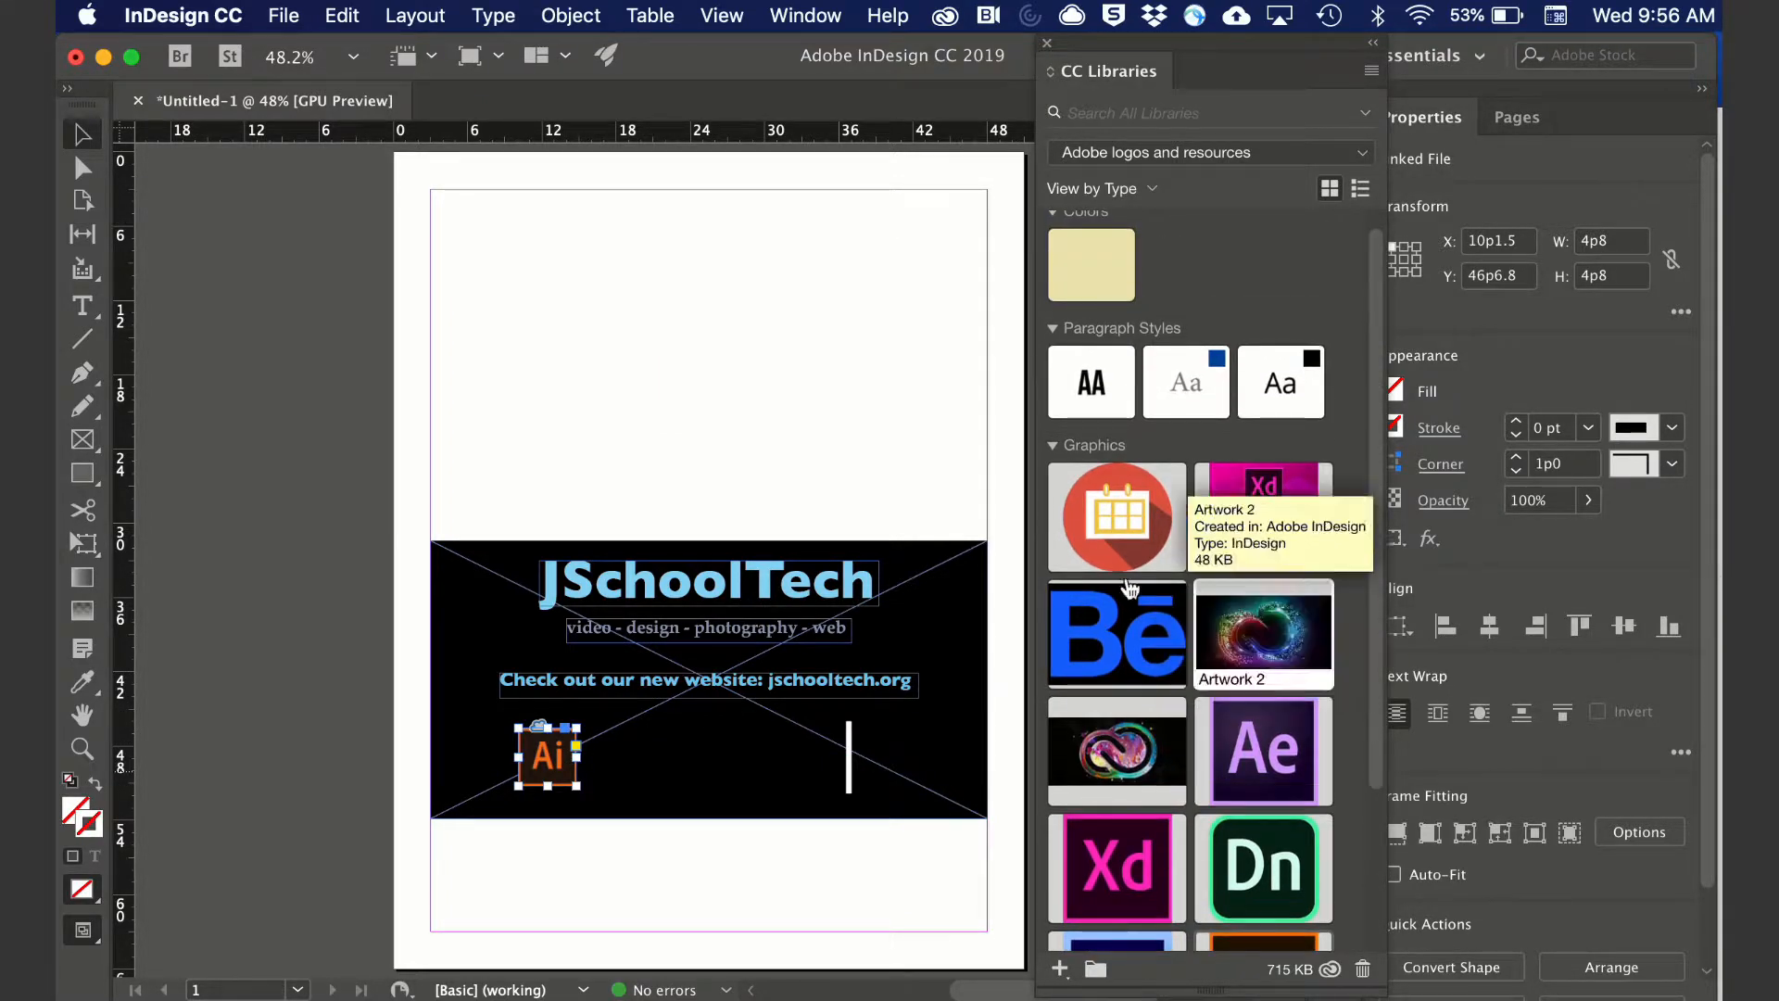
pyautogui.doubleClick(844, 582)
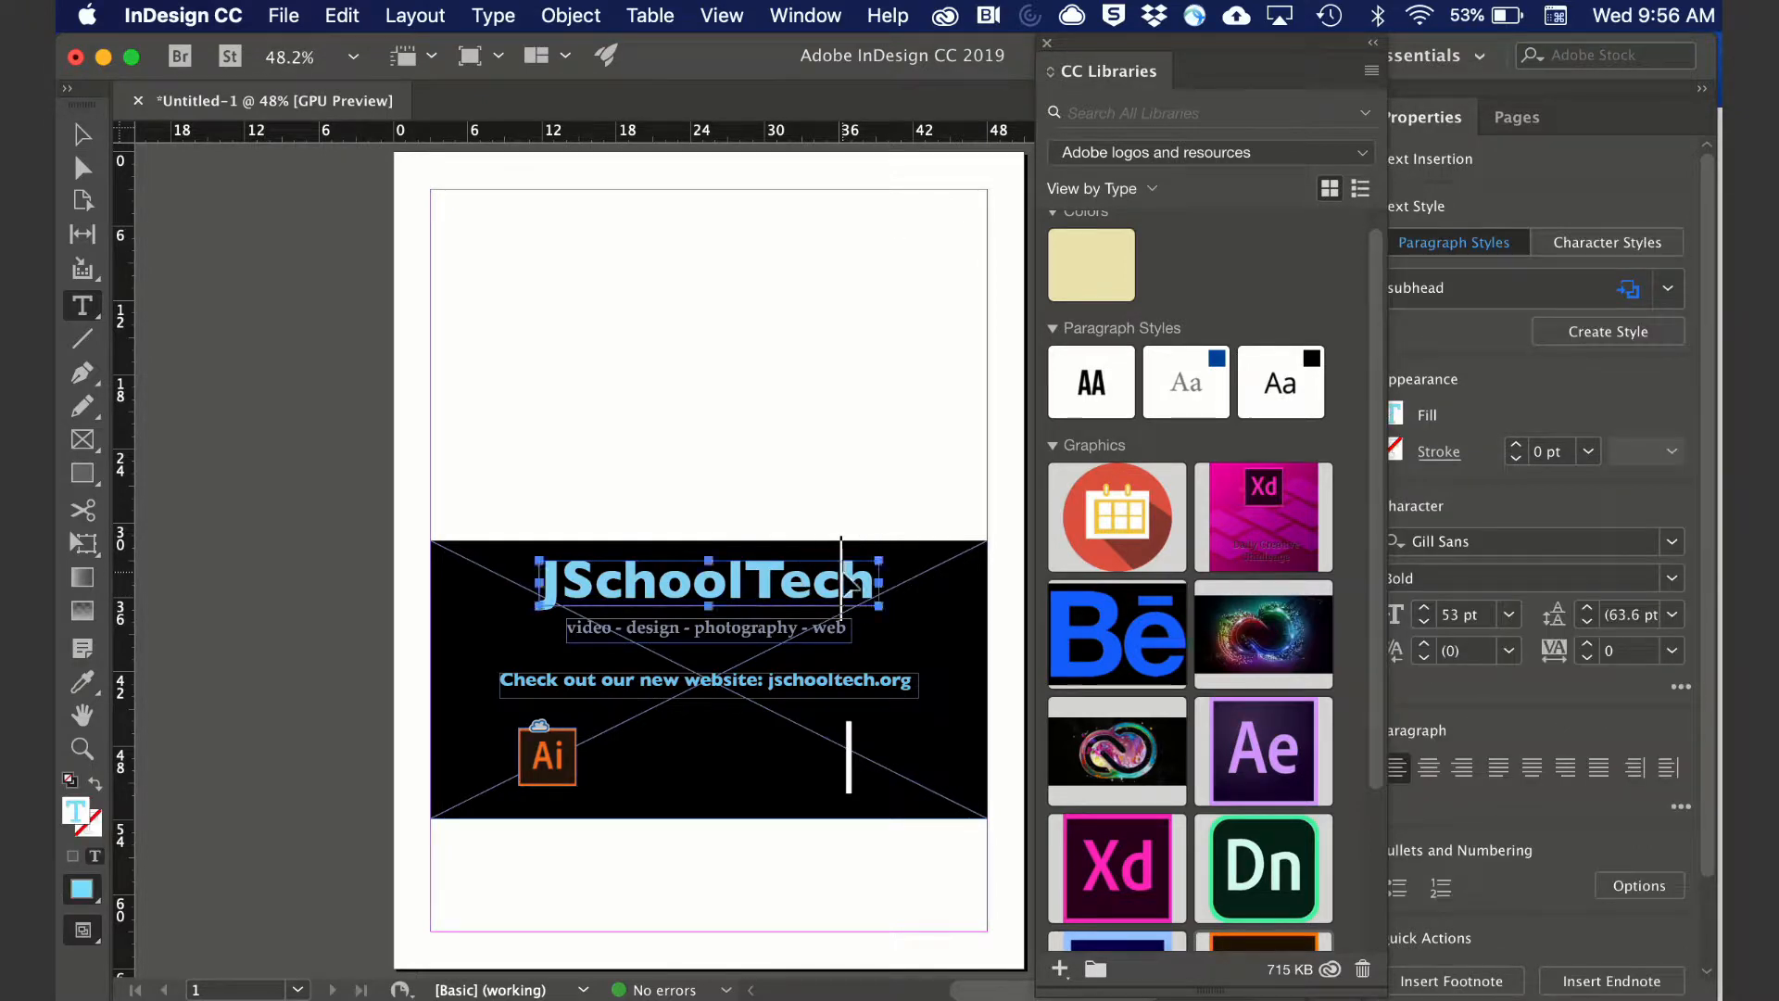
pyautogui.press('super+a')
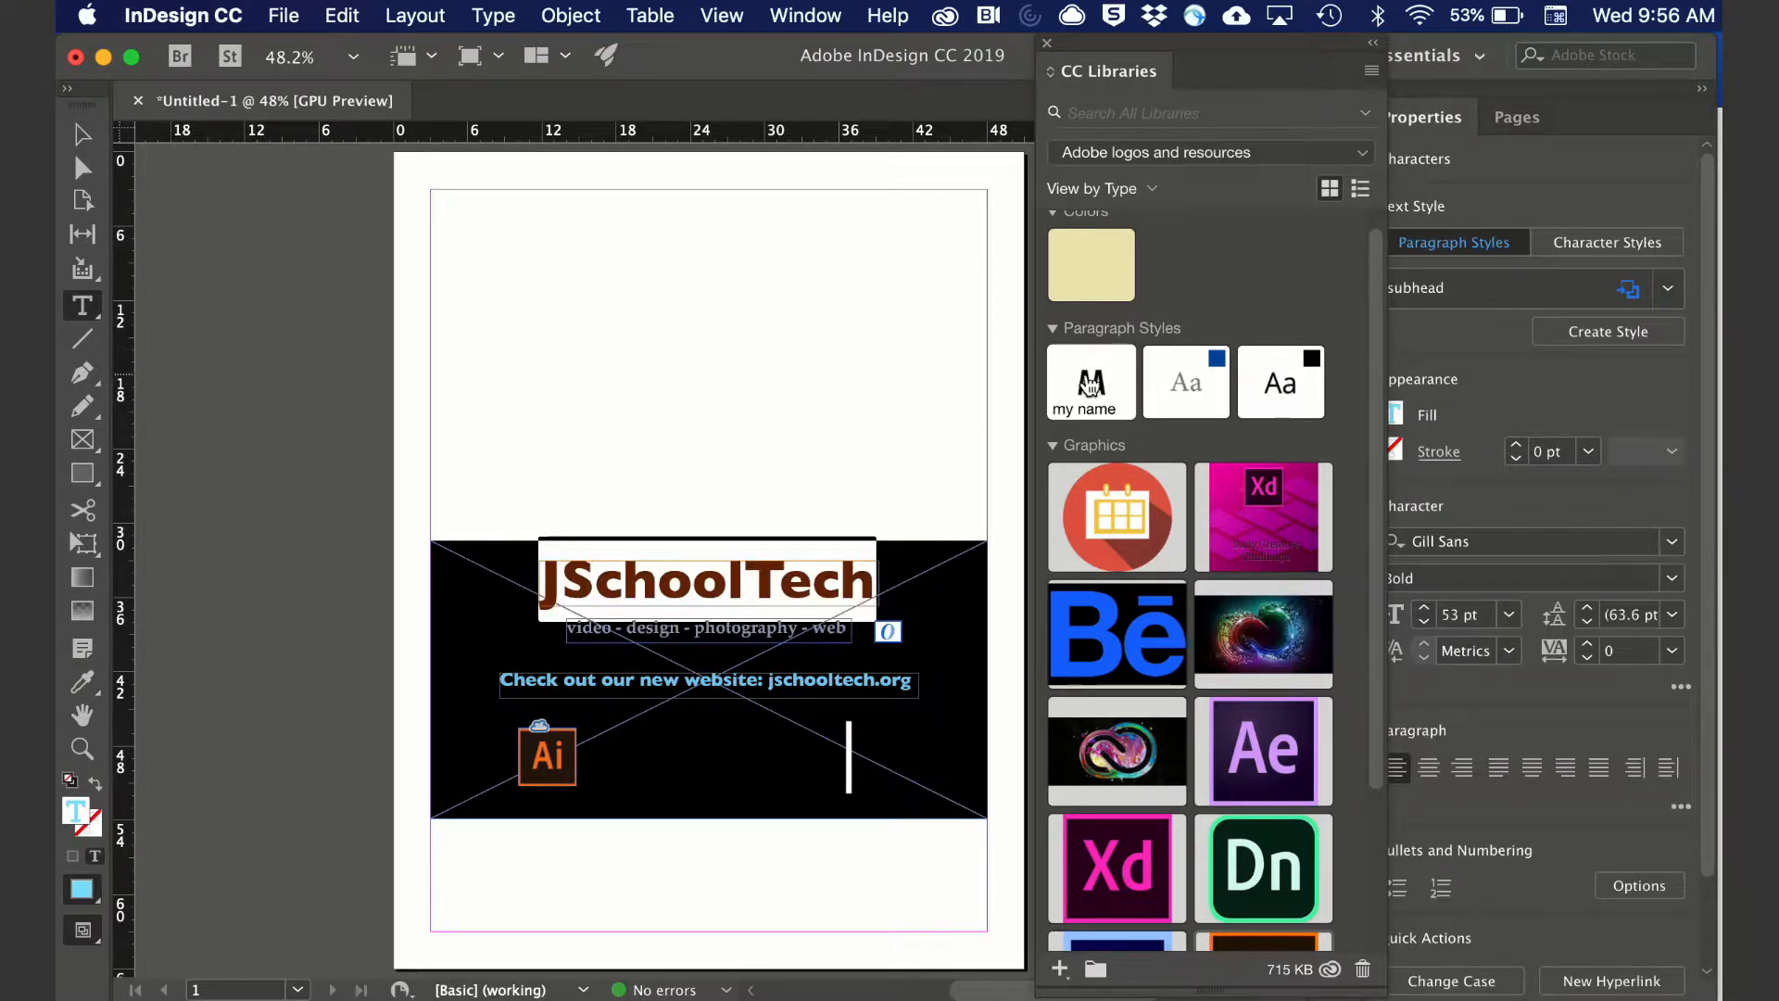
pyautogui.click(1088, 376)
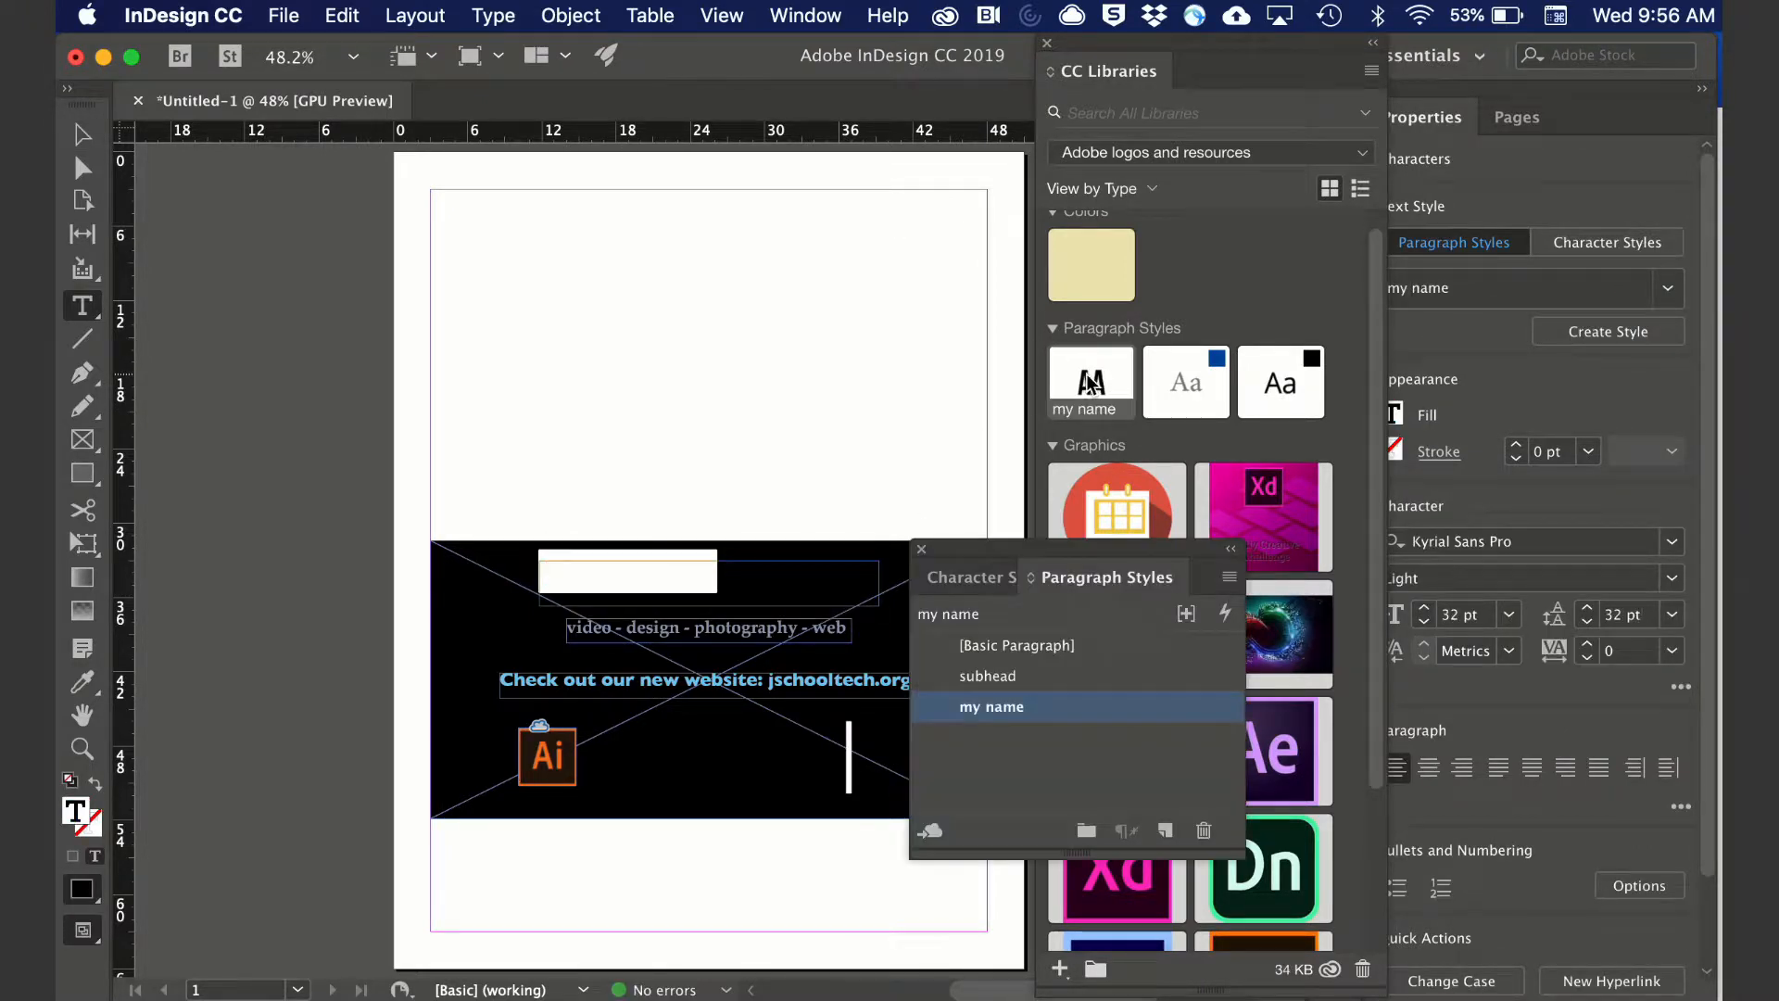
pyautogui.click(1195, 389)
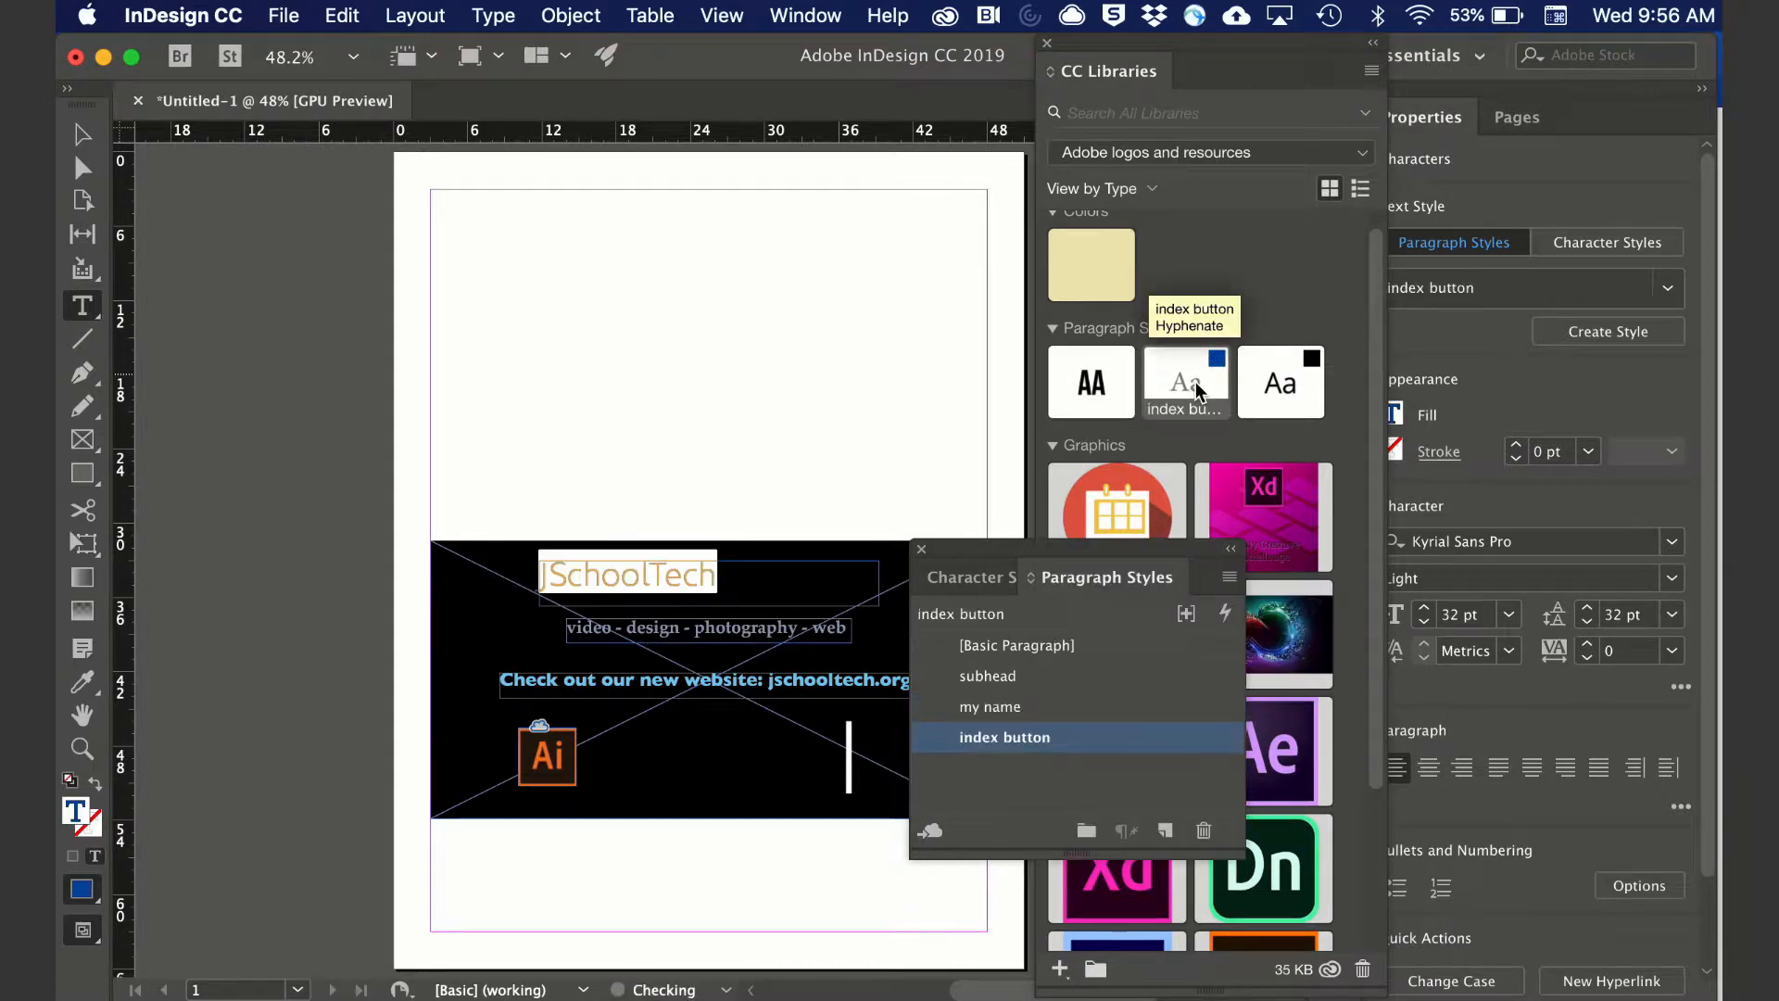
pyautogui.click(731, 578)
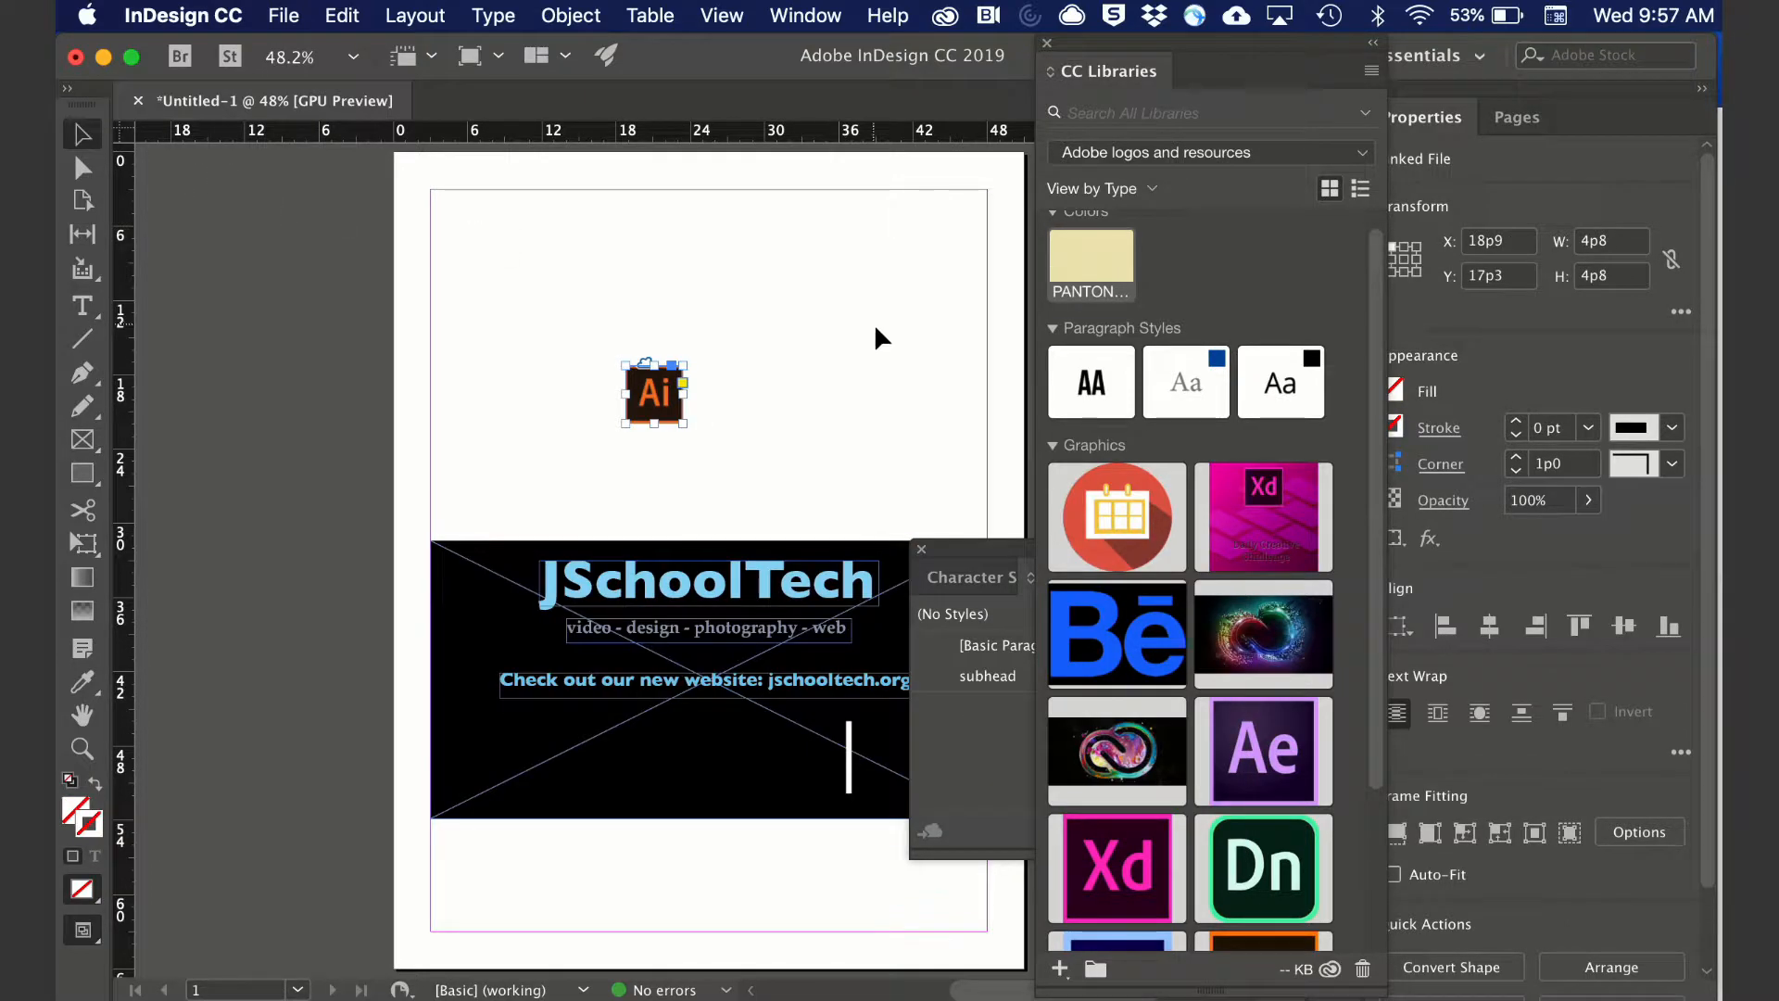
# - Deselect everything and switch to the shared "JTech branding" library
pyautogui.click(875, 326)
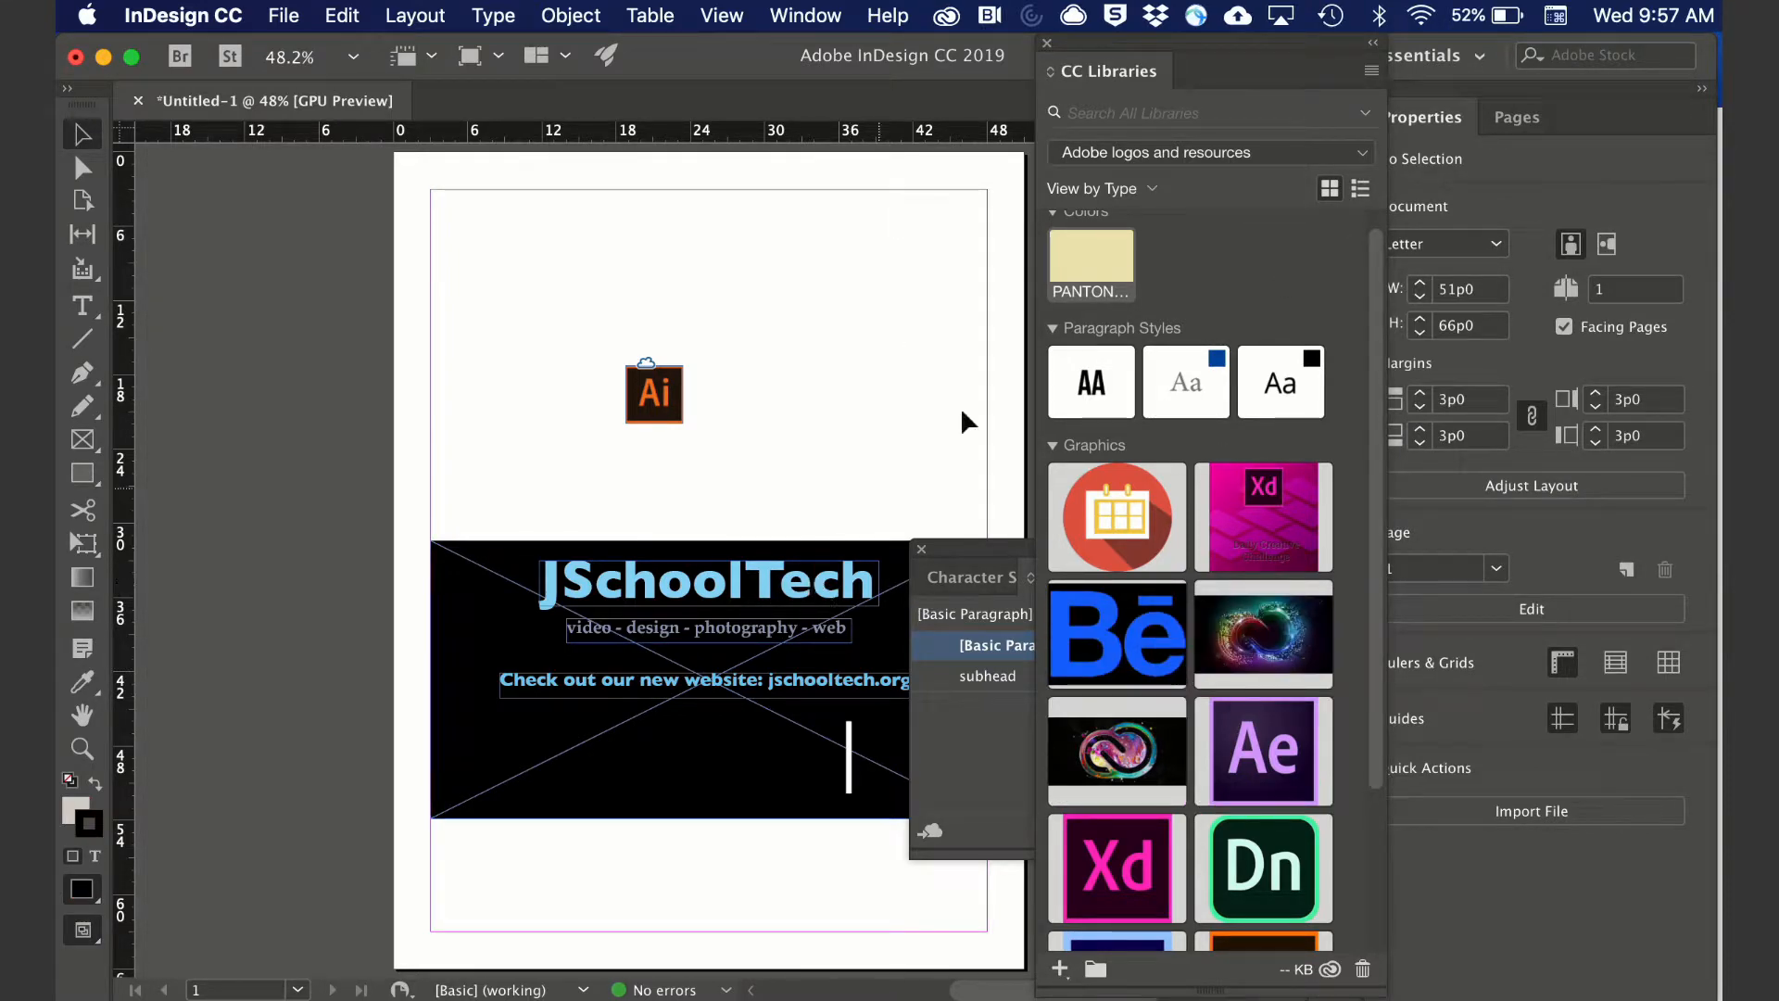
pyautogui.click(1304, 158)
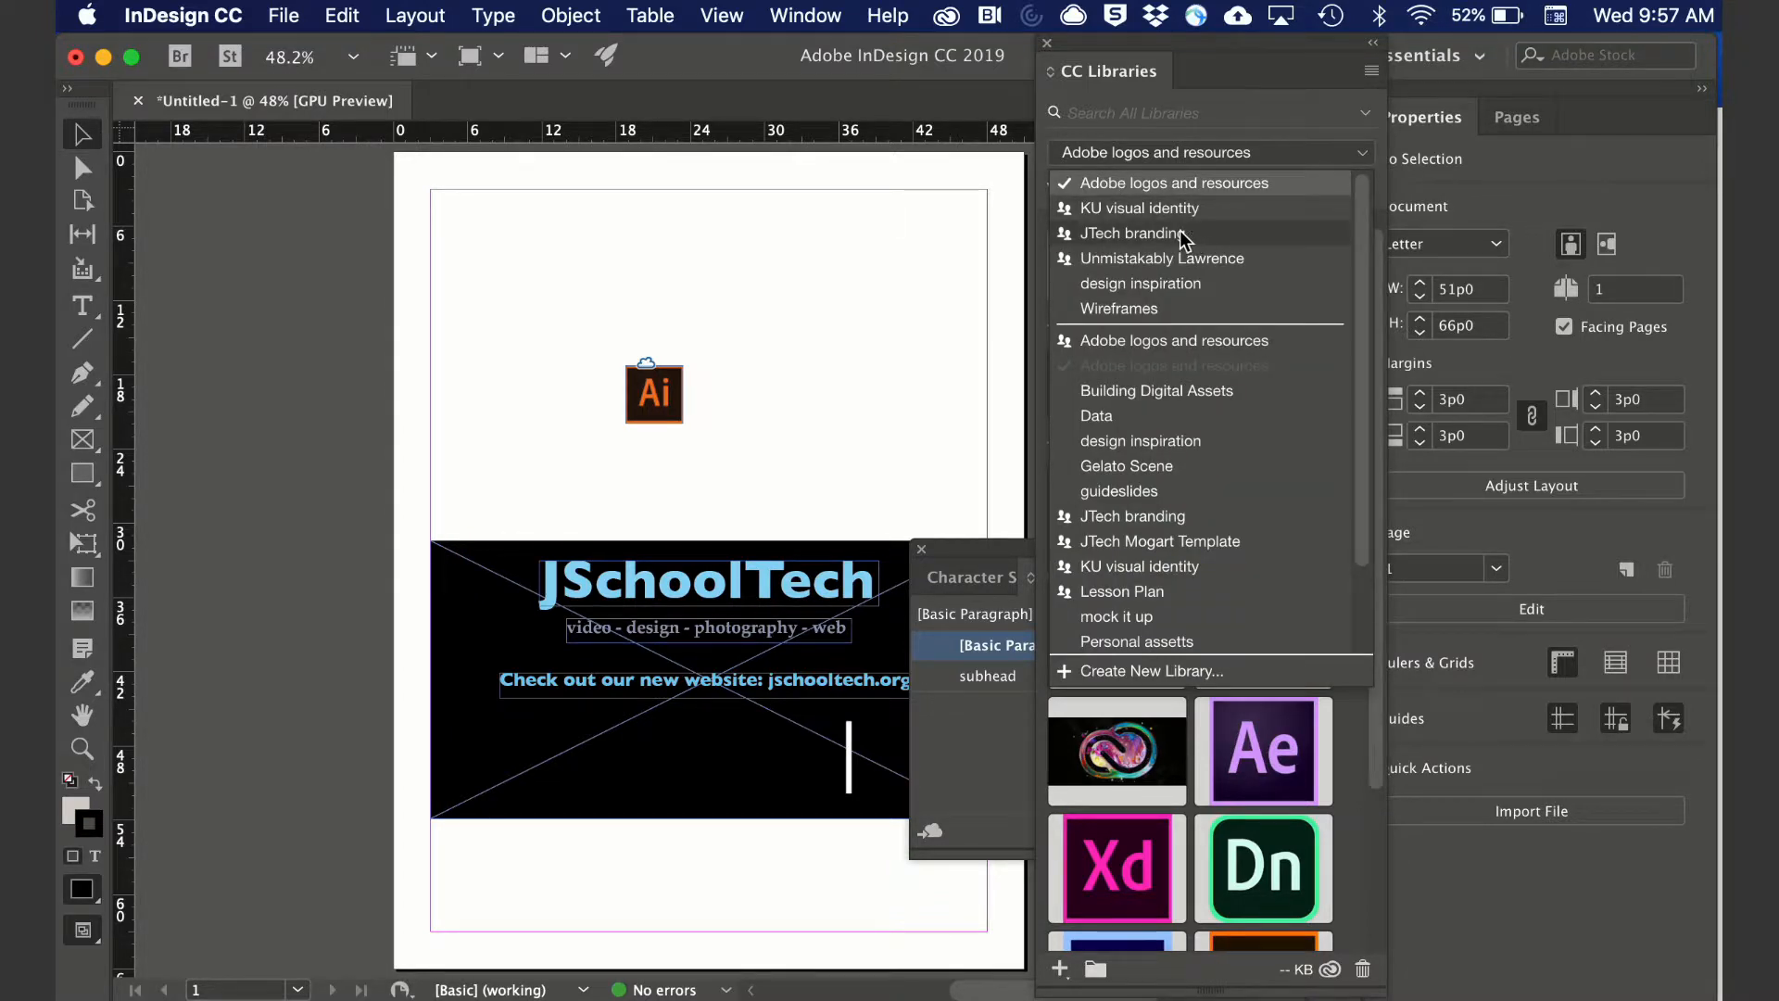
pyautogui.click(1191, 235)
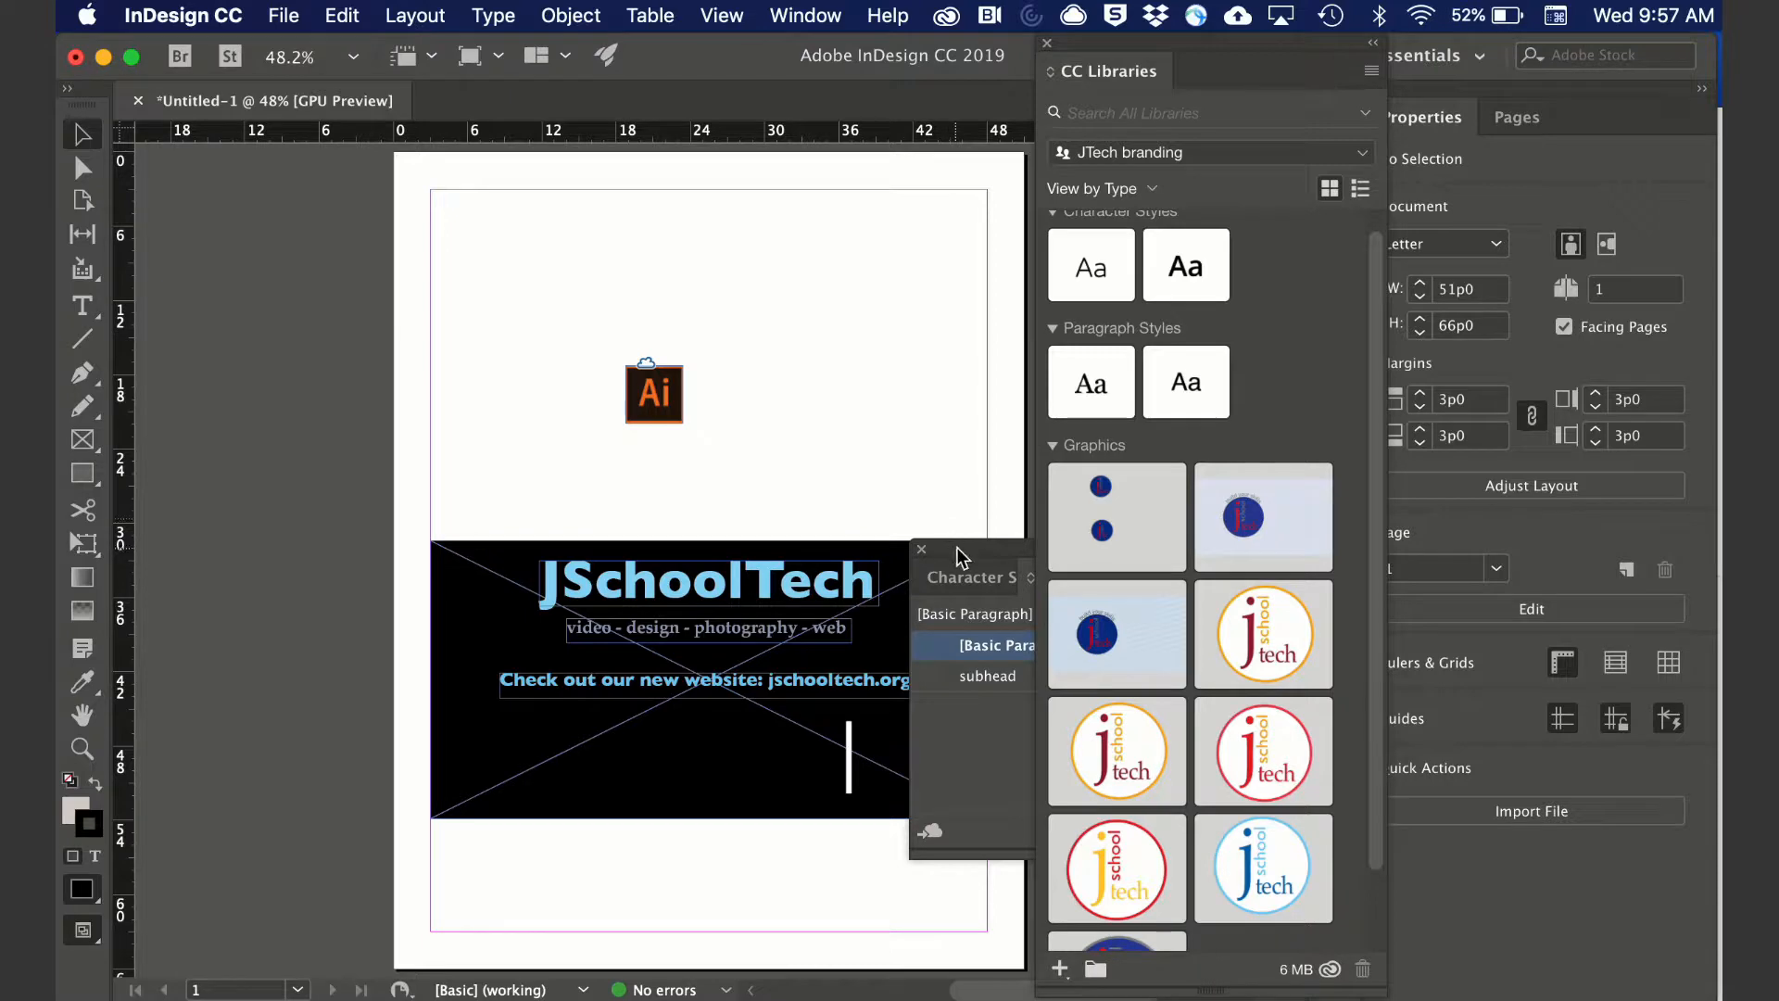
# - Add the JSchoolTech headline's paragraph style and its text to the JTech branding library
pyautogui.click(568, 606)
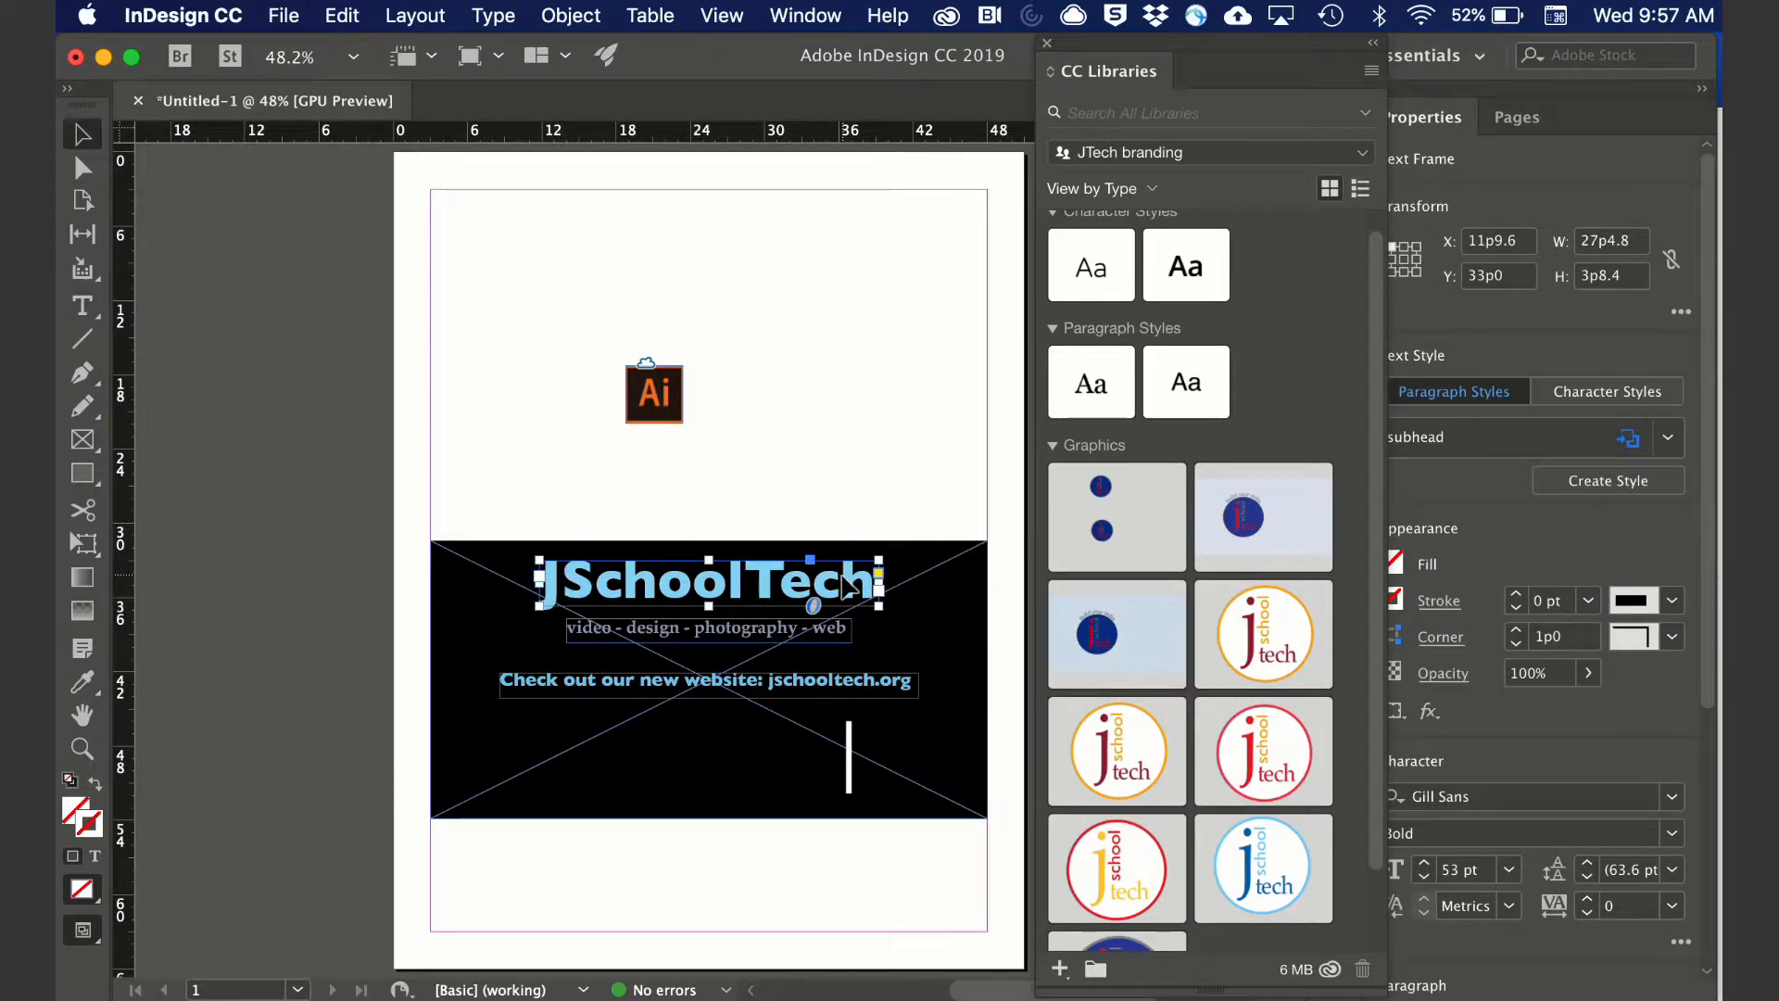
pyautogui.click(1059, 968)
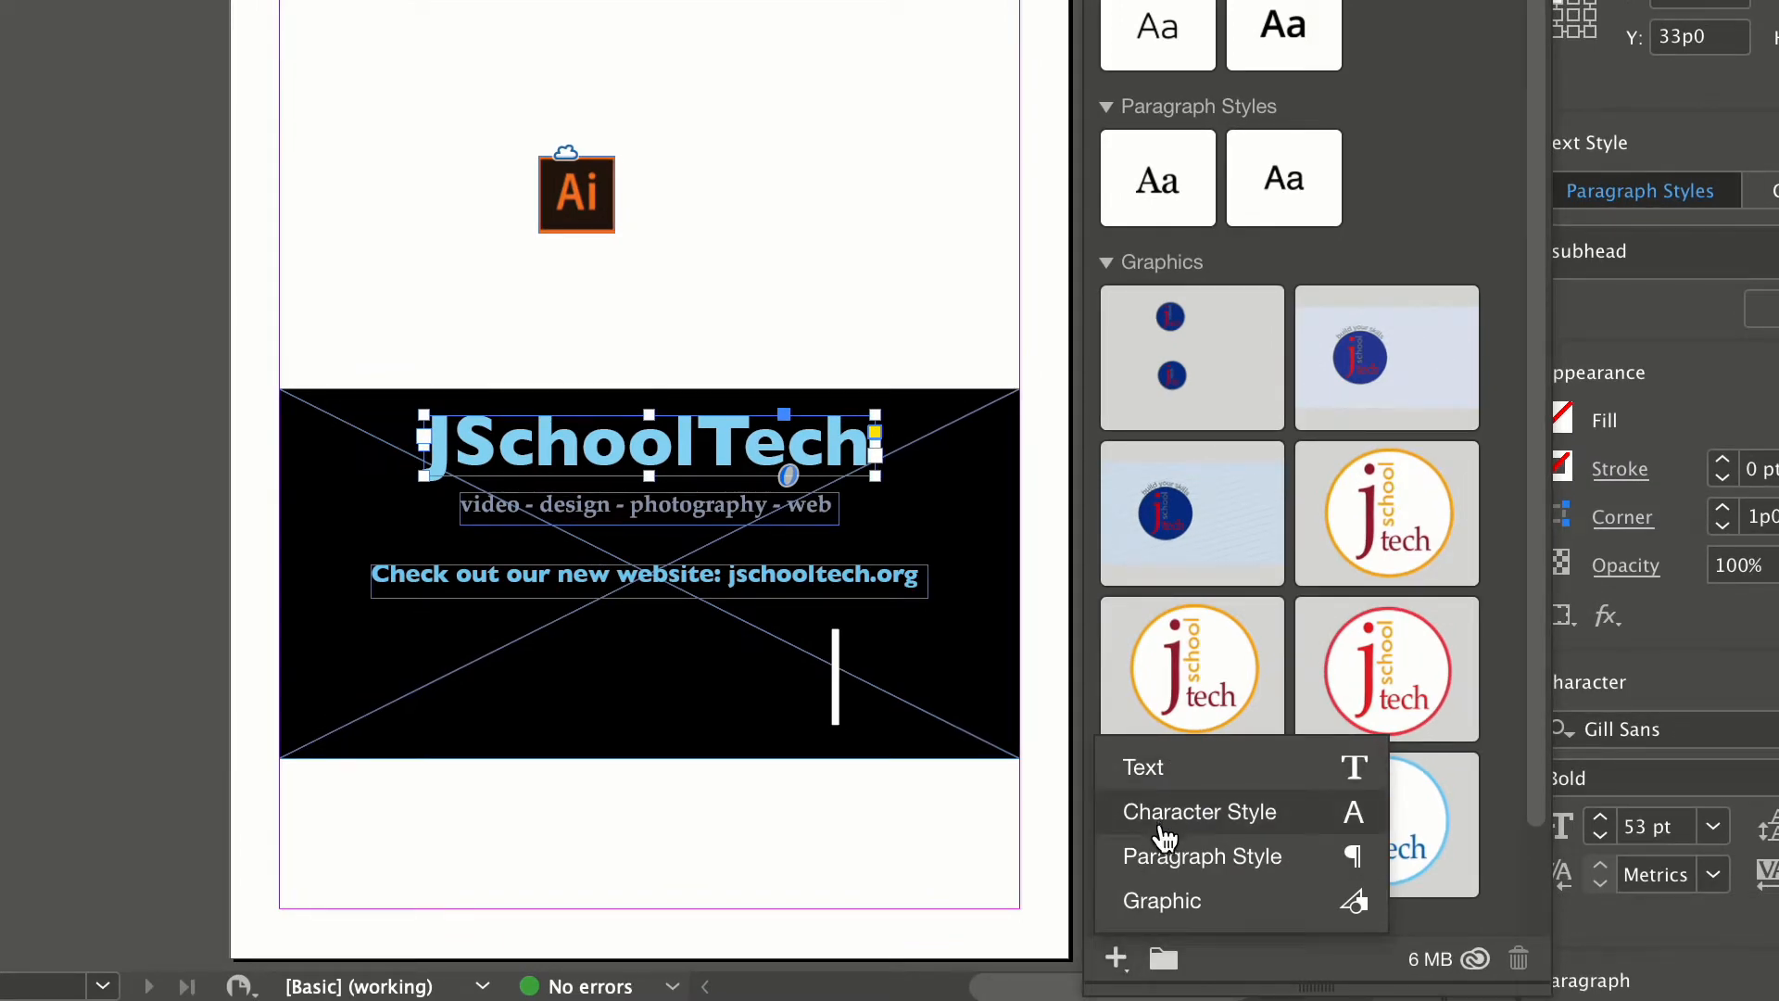
pyautogui.click(1166, 866)
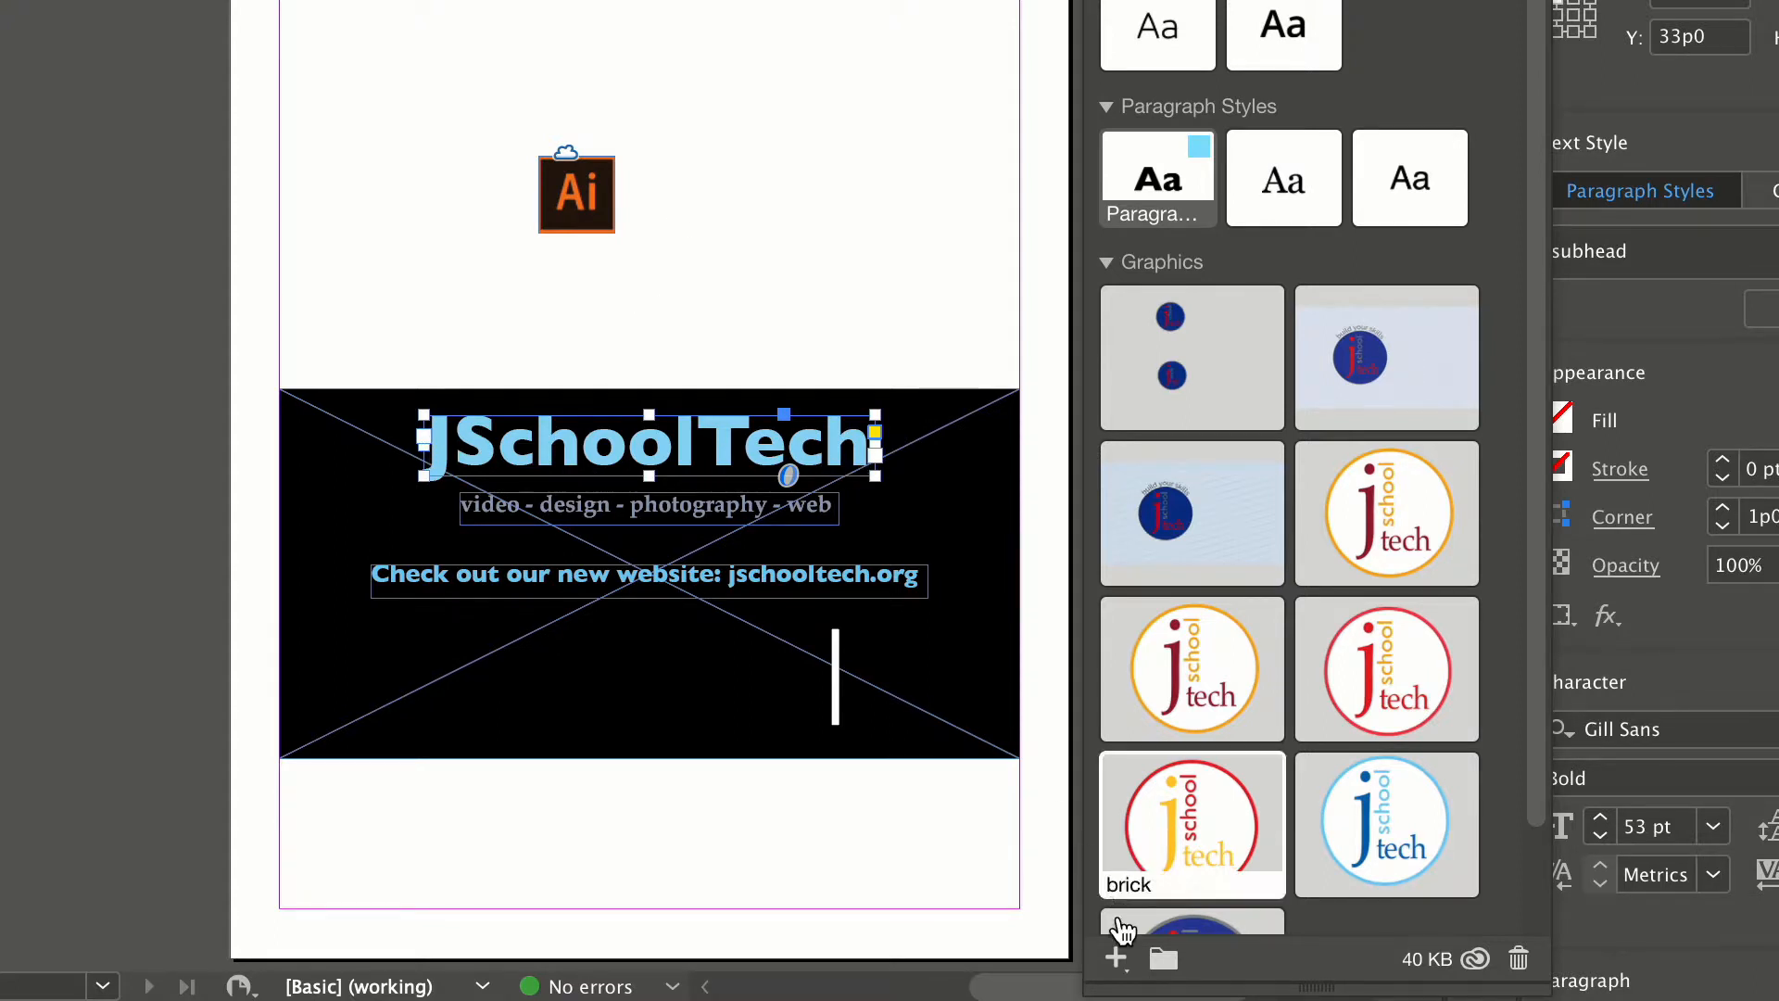
pyautogui.click(1116, 959)
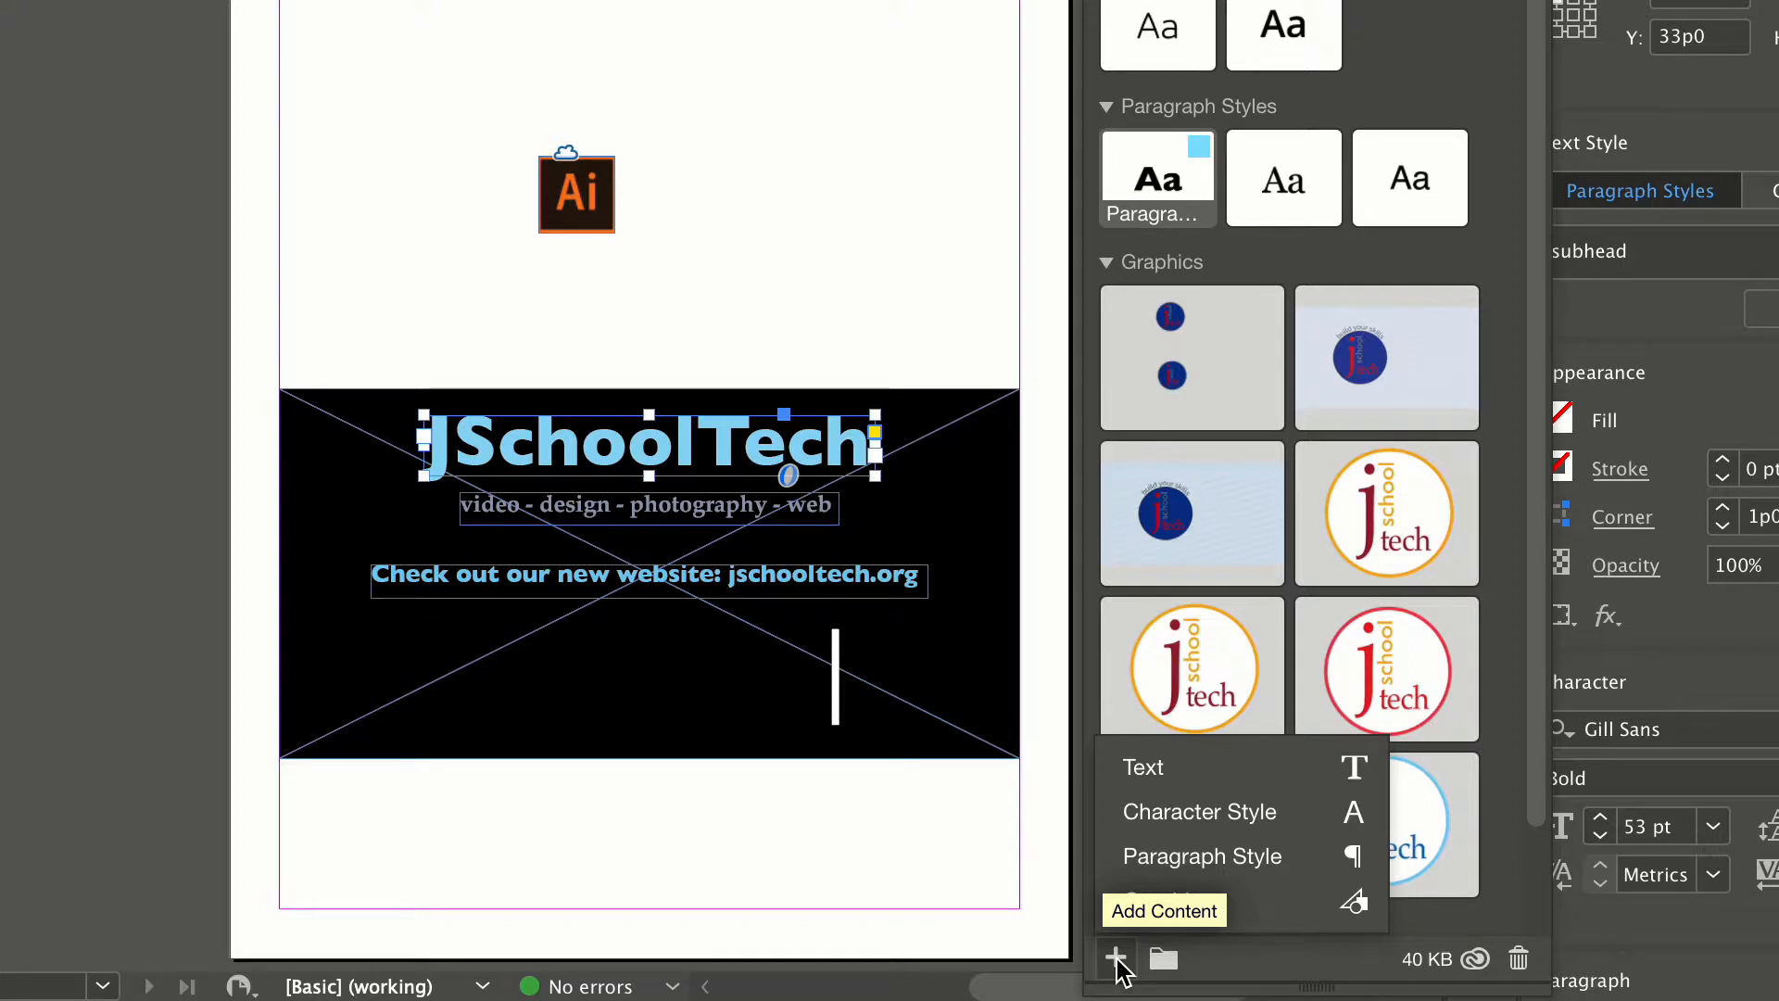
pyautogui.click(1173, 775)
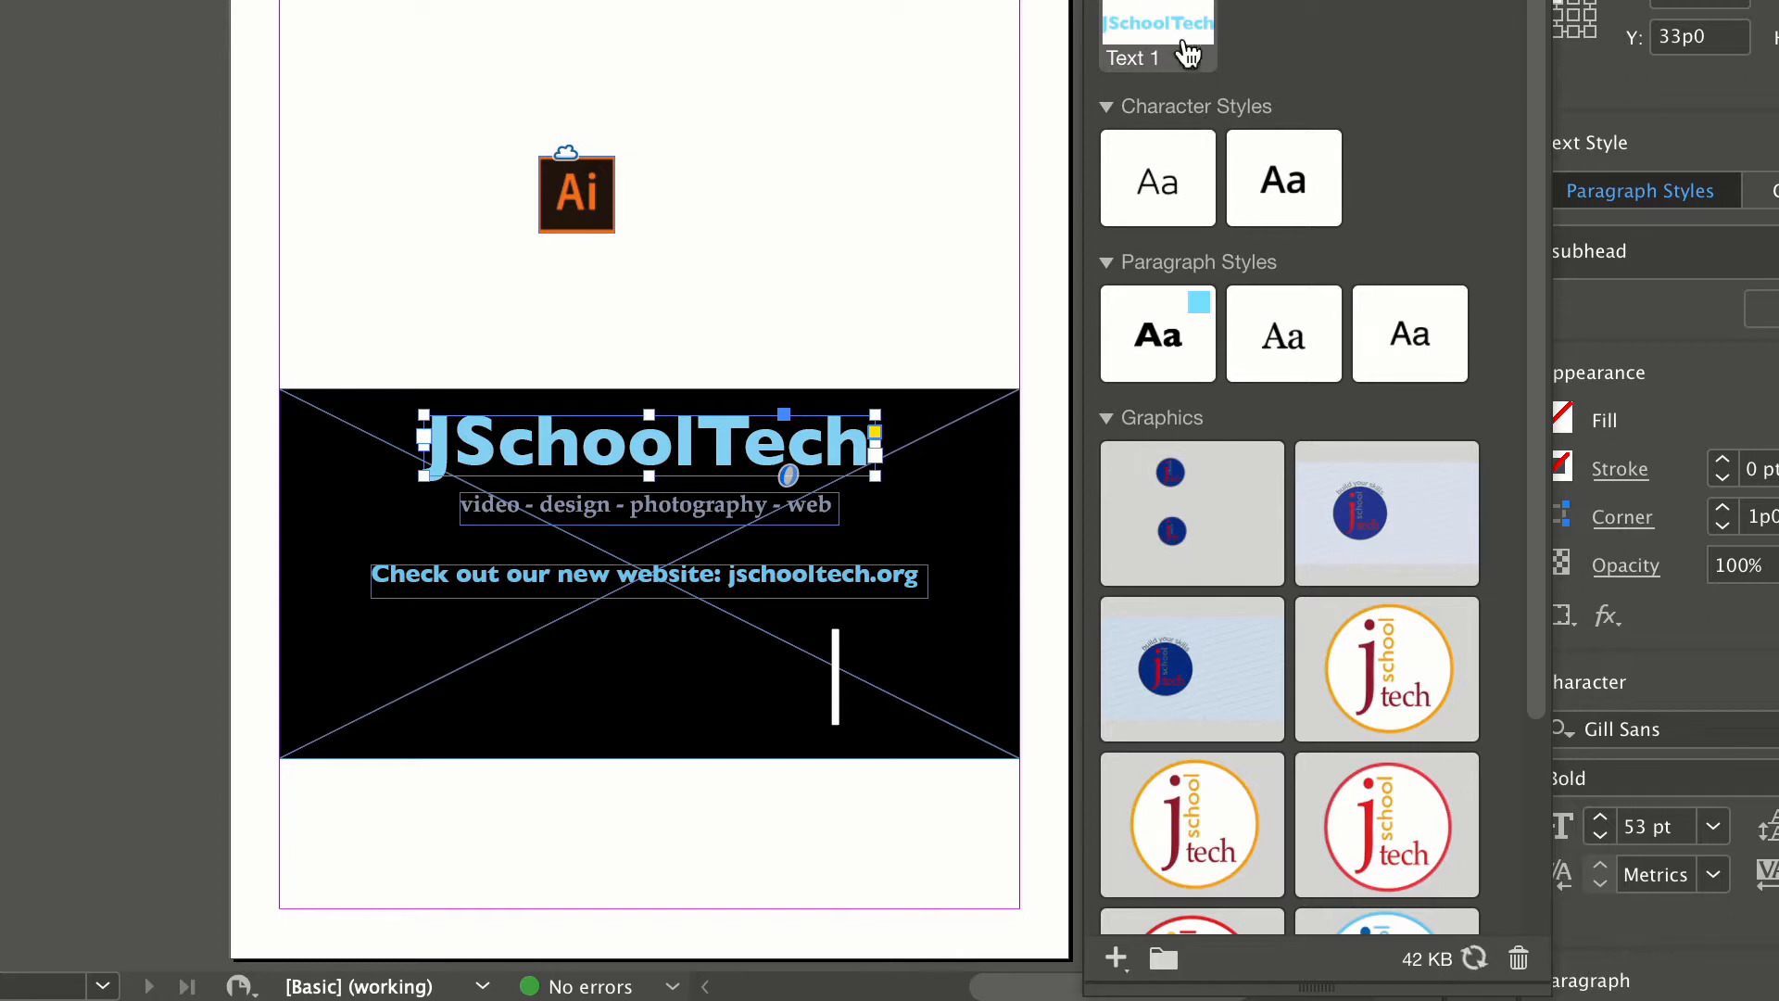
# - Try placing the saved JSchoolTech text from the library near the top of the page
pyautogui.moveTo(1189, 54); pyautogui.dragTo(320, 23)
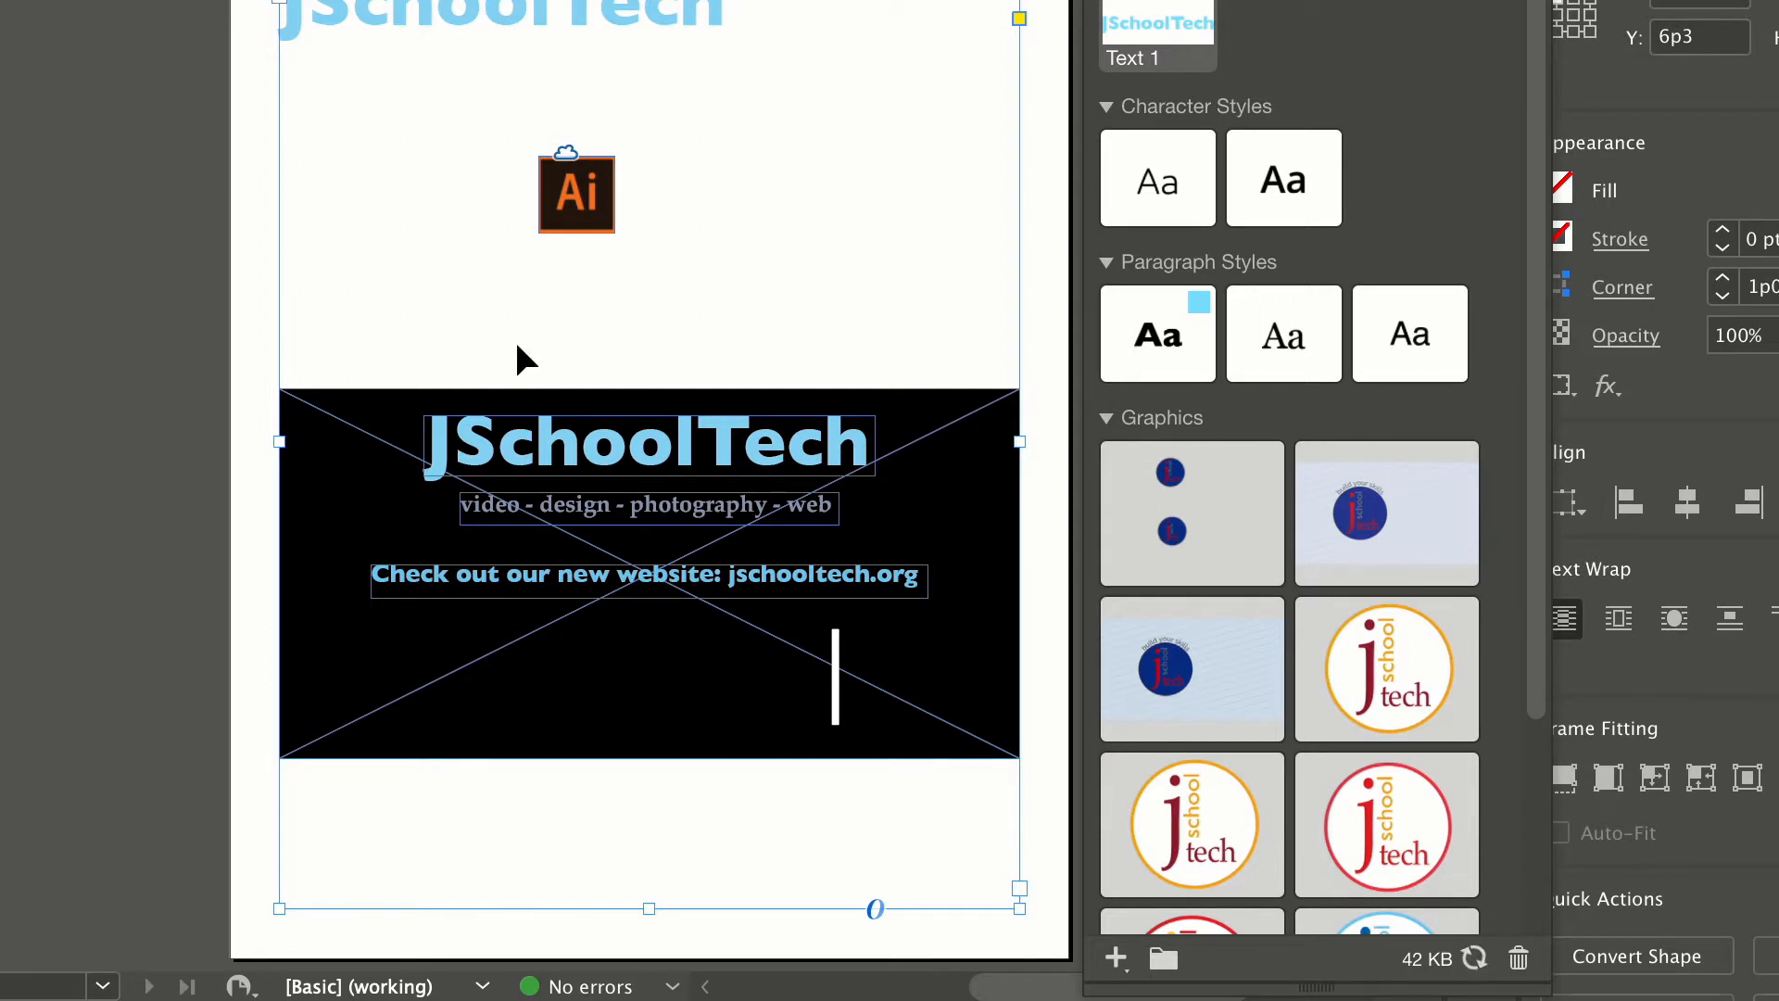
pyautogui.press('super+z')
# - Select the placed Ps logo and add it to the JTech branding library as a graphic
pyautogui.click(878, 32)
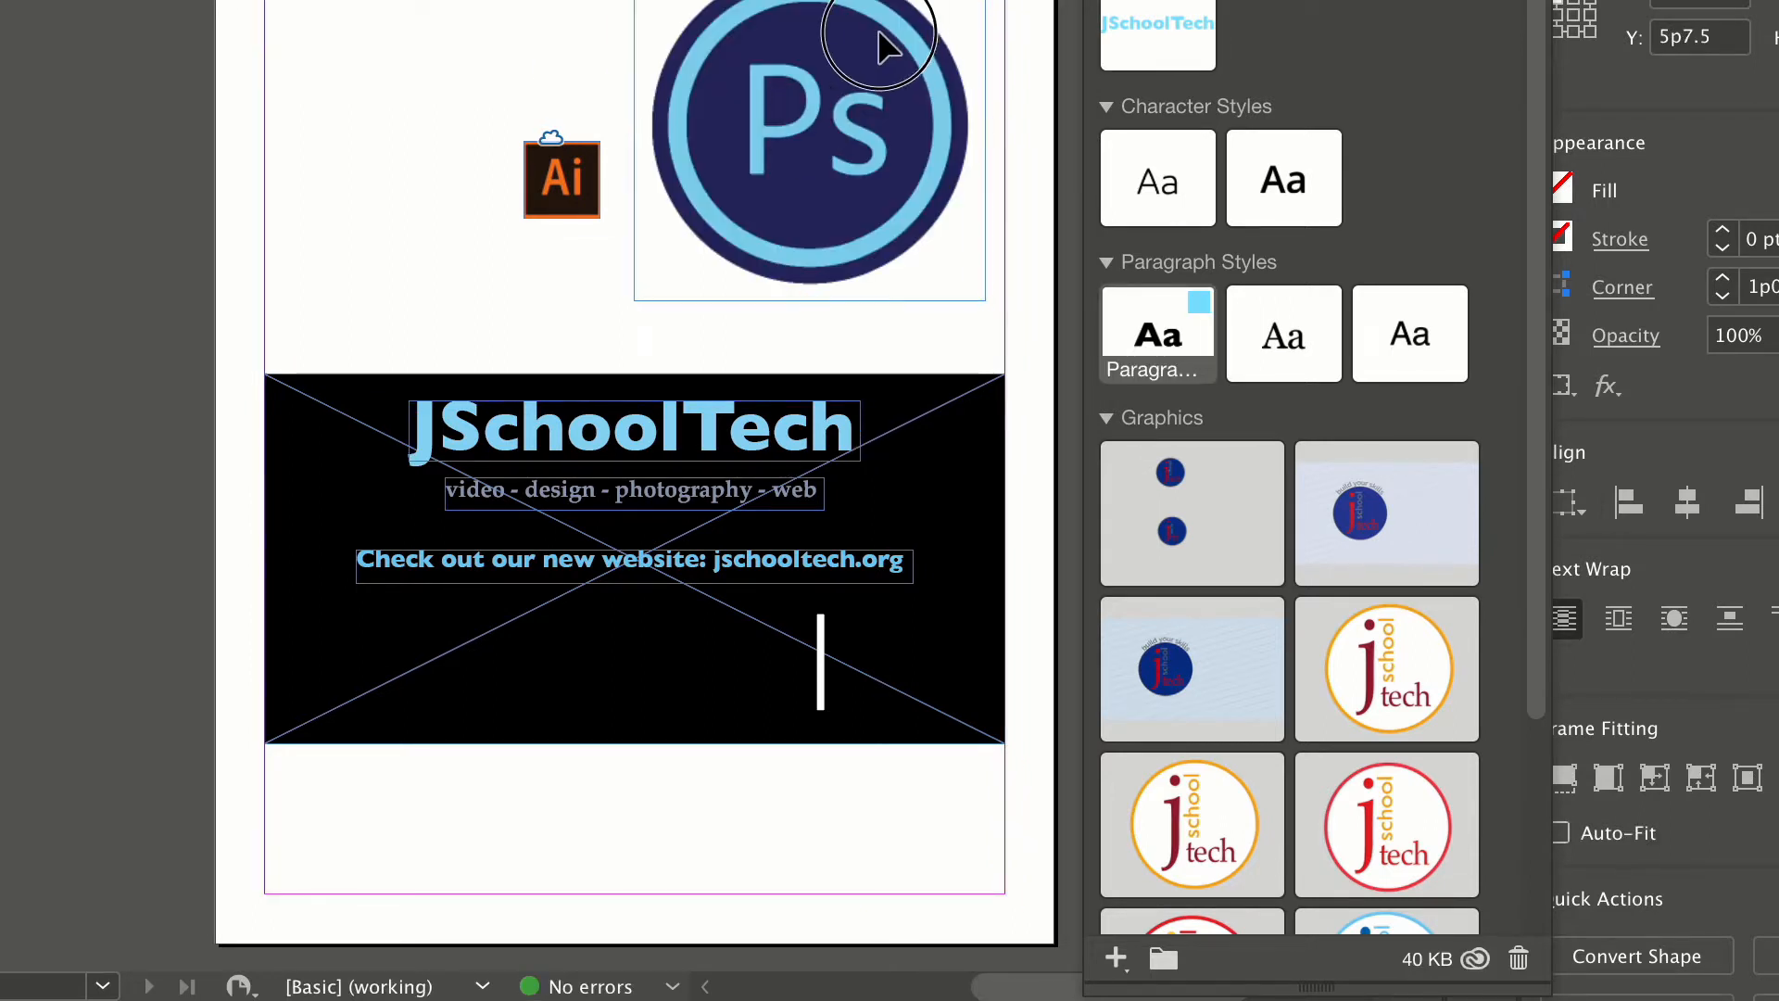
pyautogui.moveTo(879, 31); pyautogui.dragTo(879, 35)
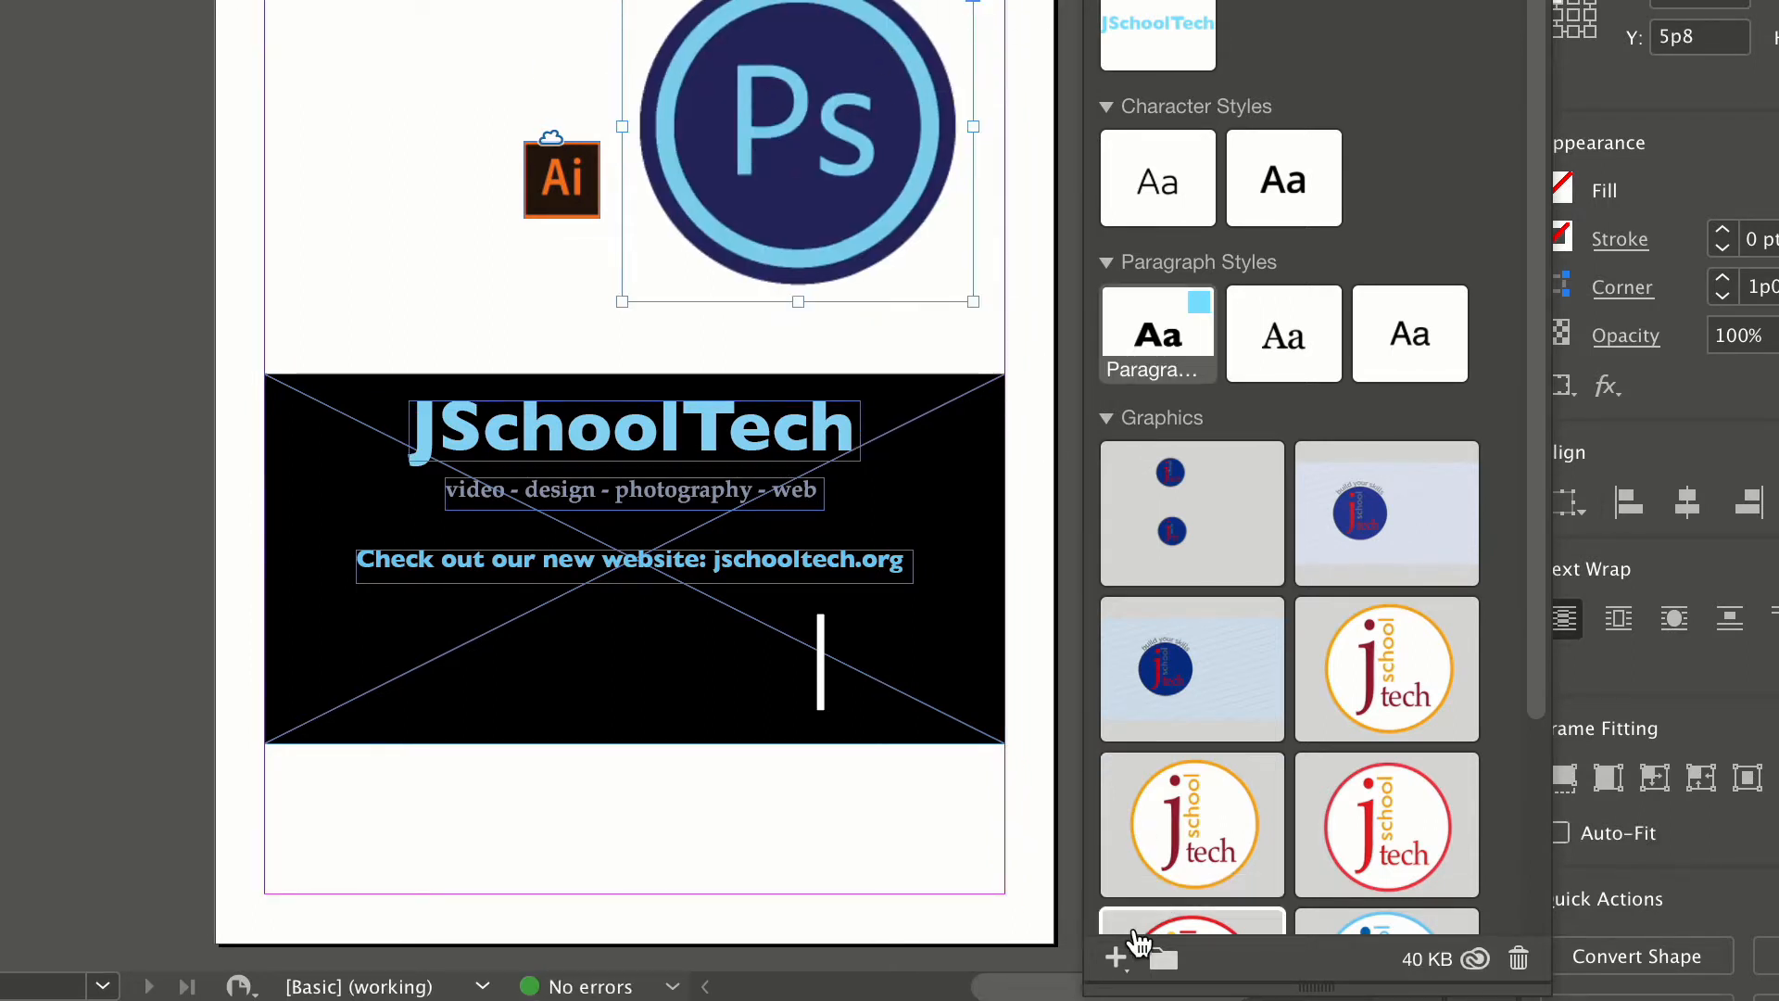
pyautogui.click(1117, 959)
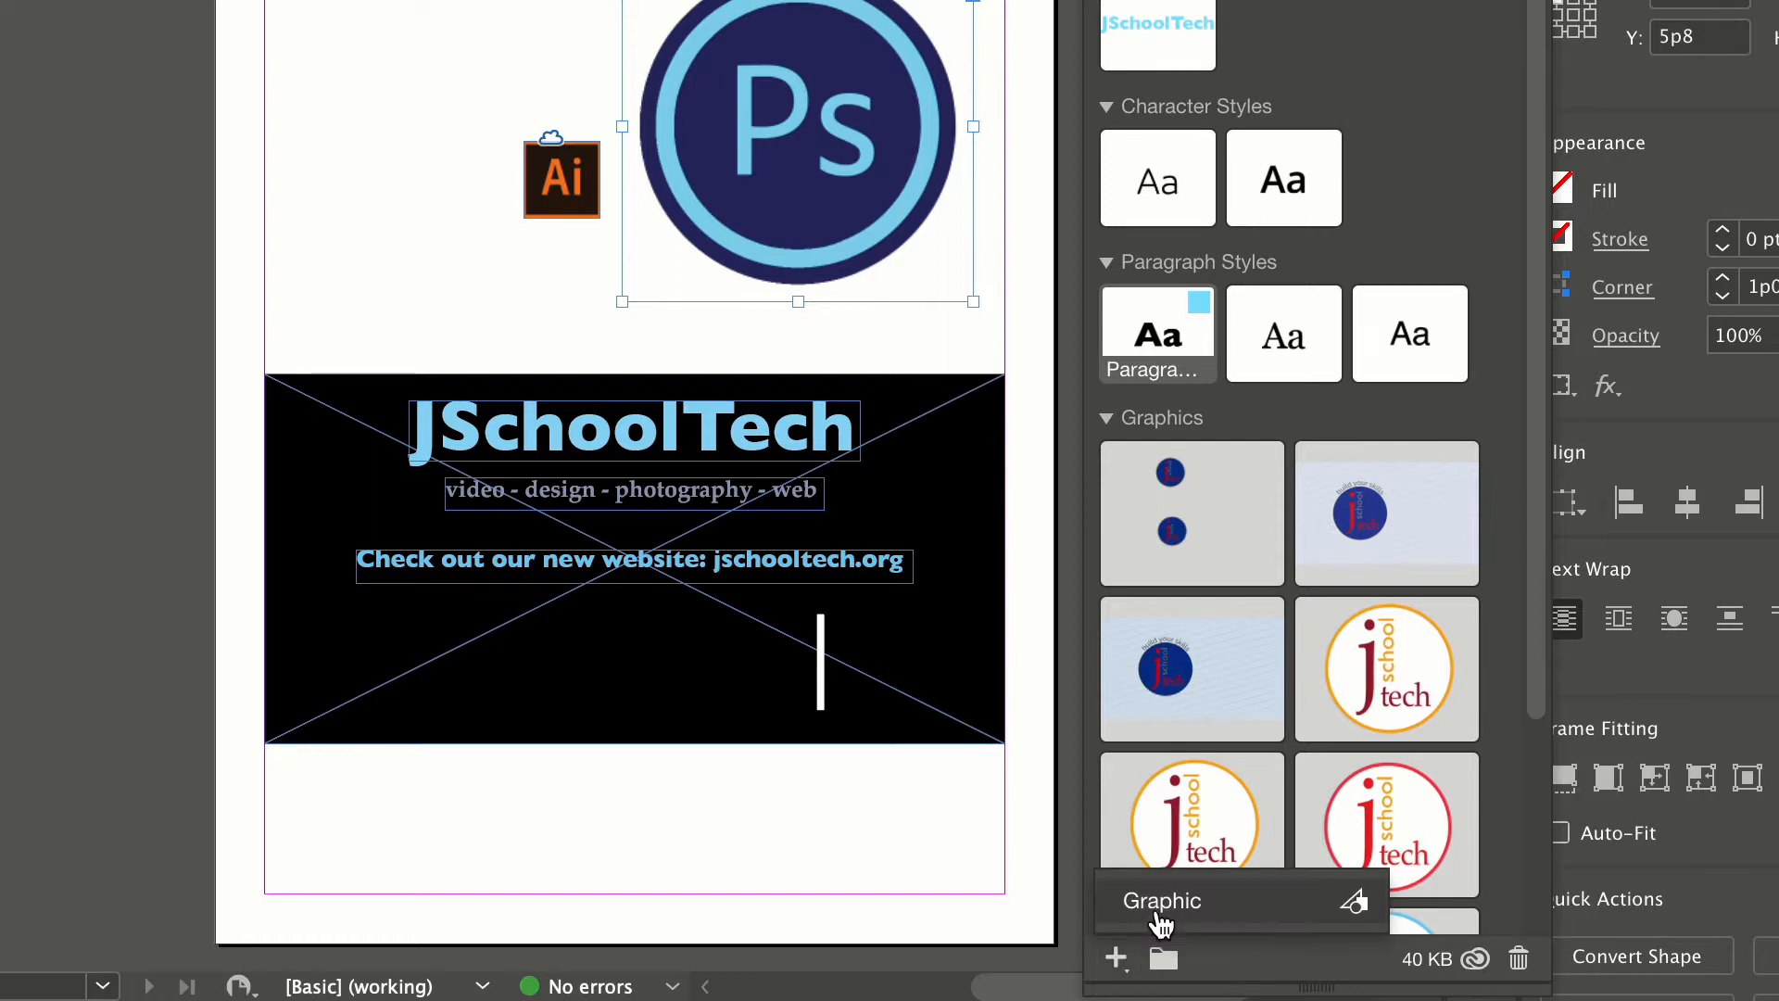
pyautogui.click(1154, 903)
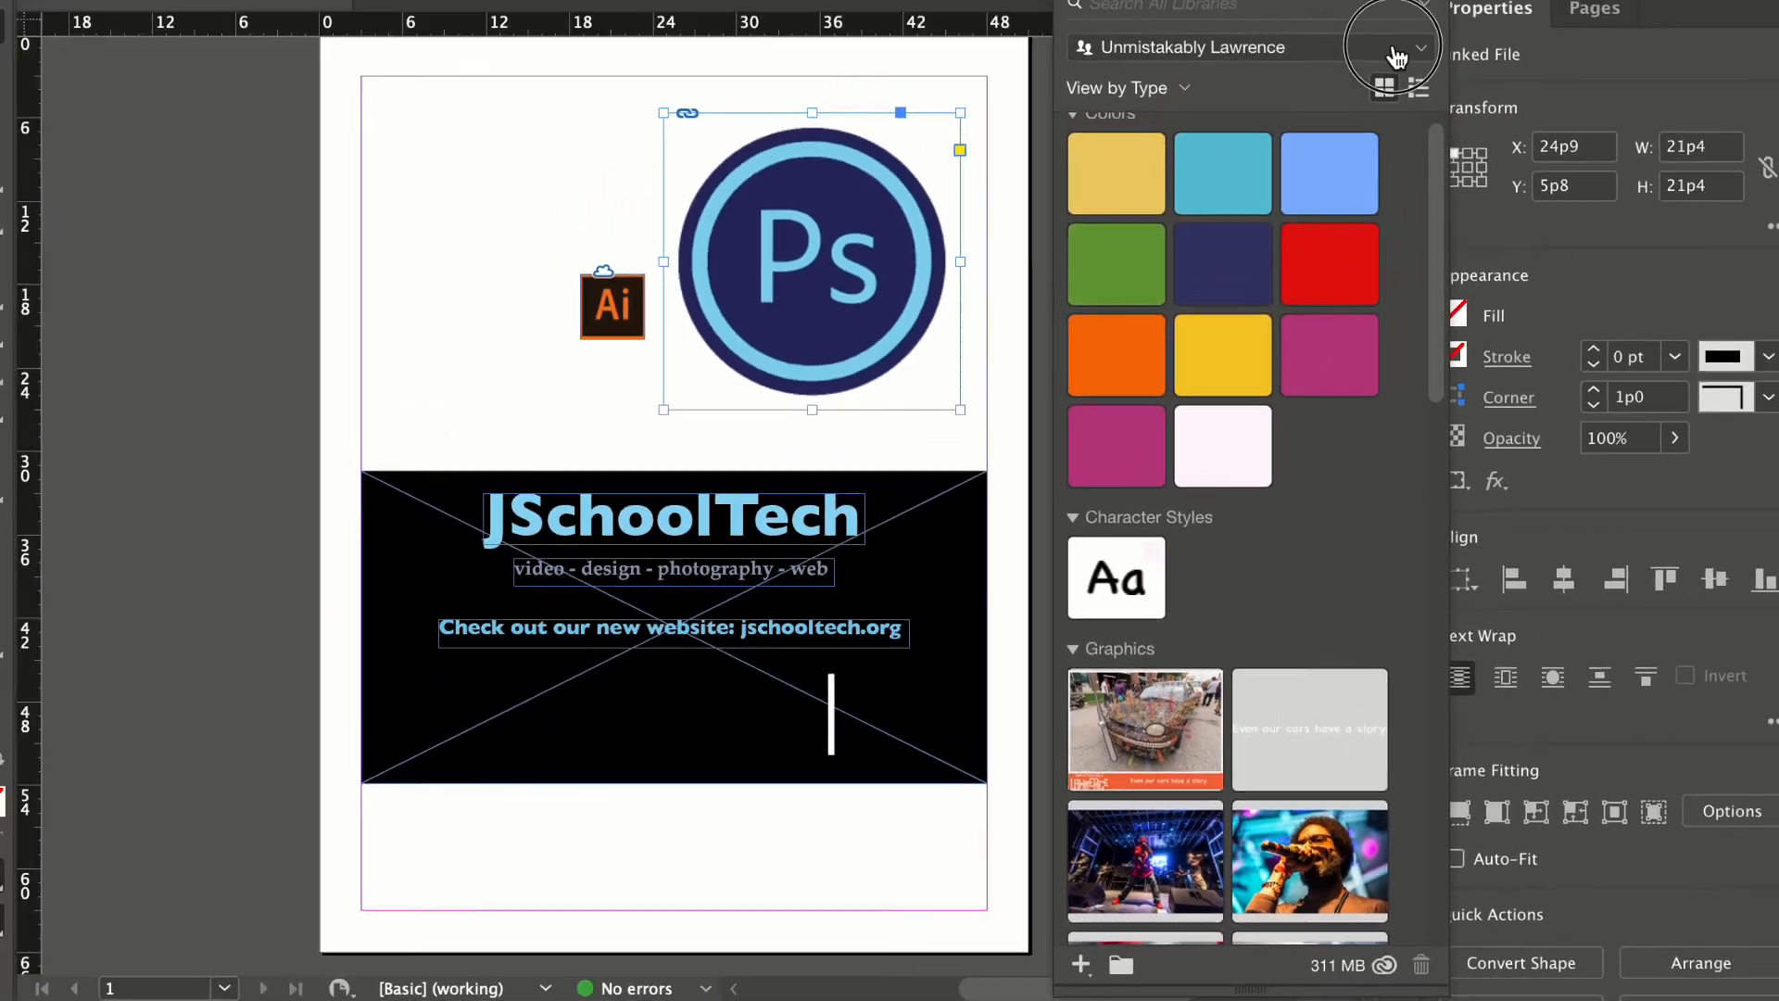
# - Switch to Adobe XD and show the Unmistakably Lawrence library in its Creative Cloud Libraries window
pyautogui.click(1334, 154)
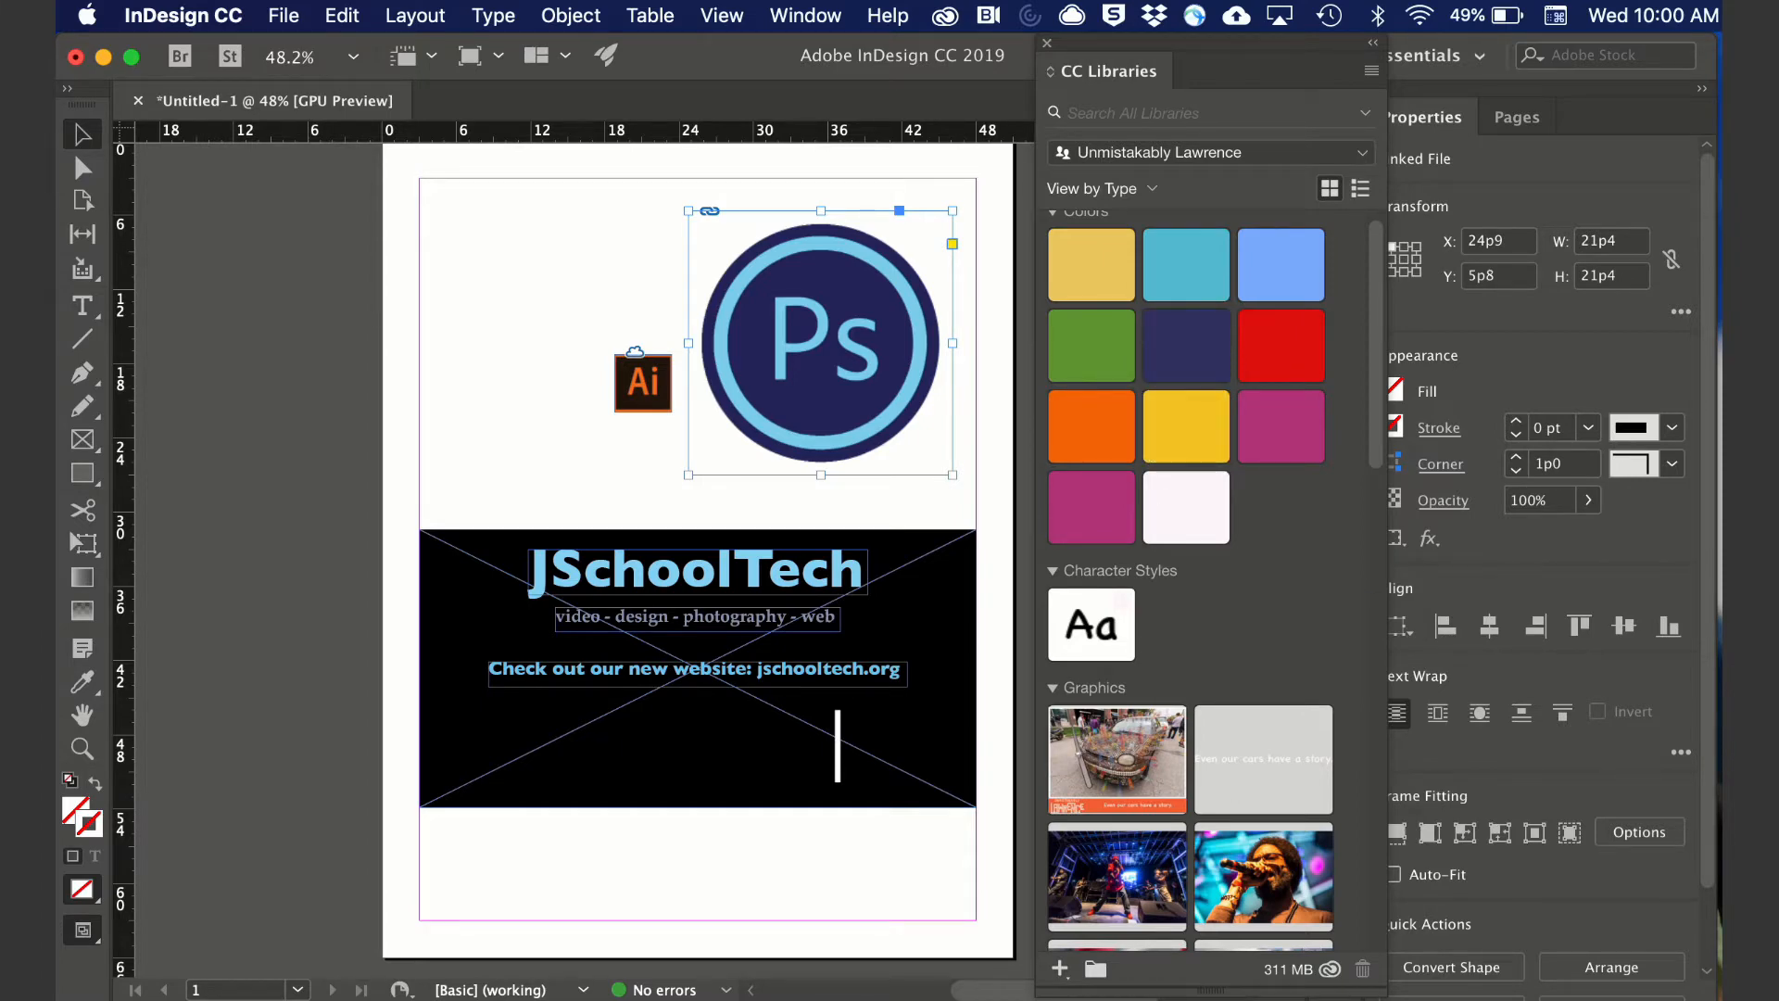
pyautogui.click(1228, 1000)
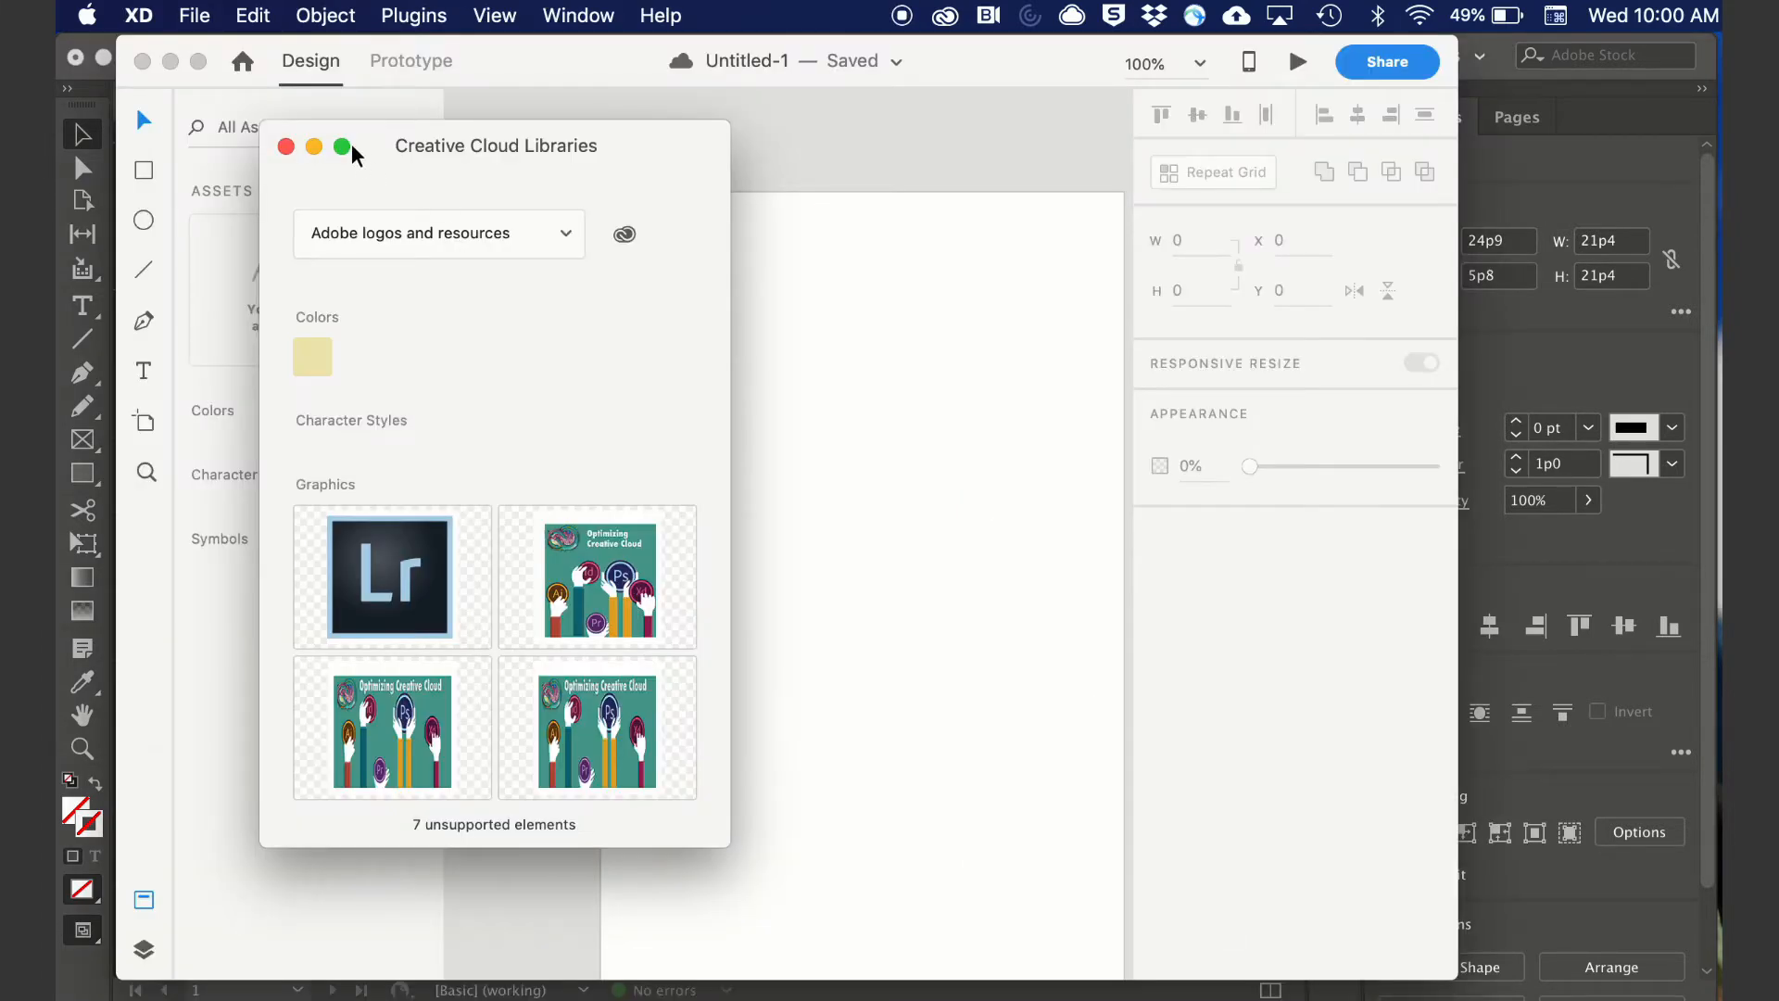
pyautogui.moveTo(385, 145); pyautogui.dragTo(252, 148)
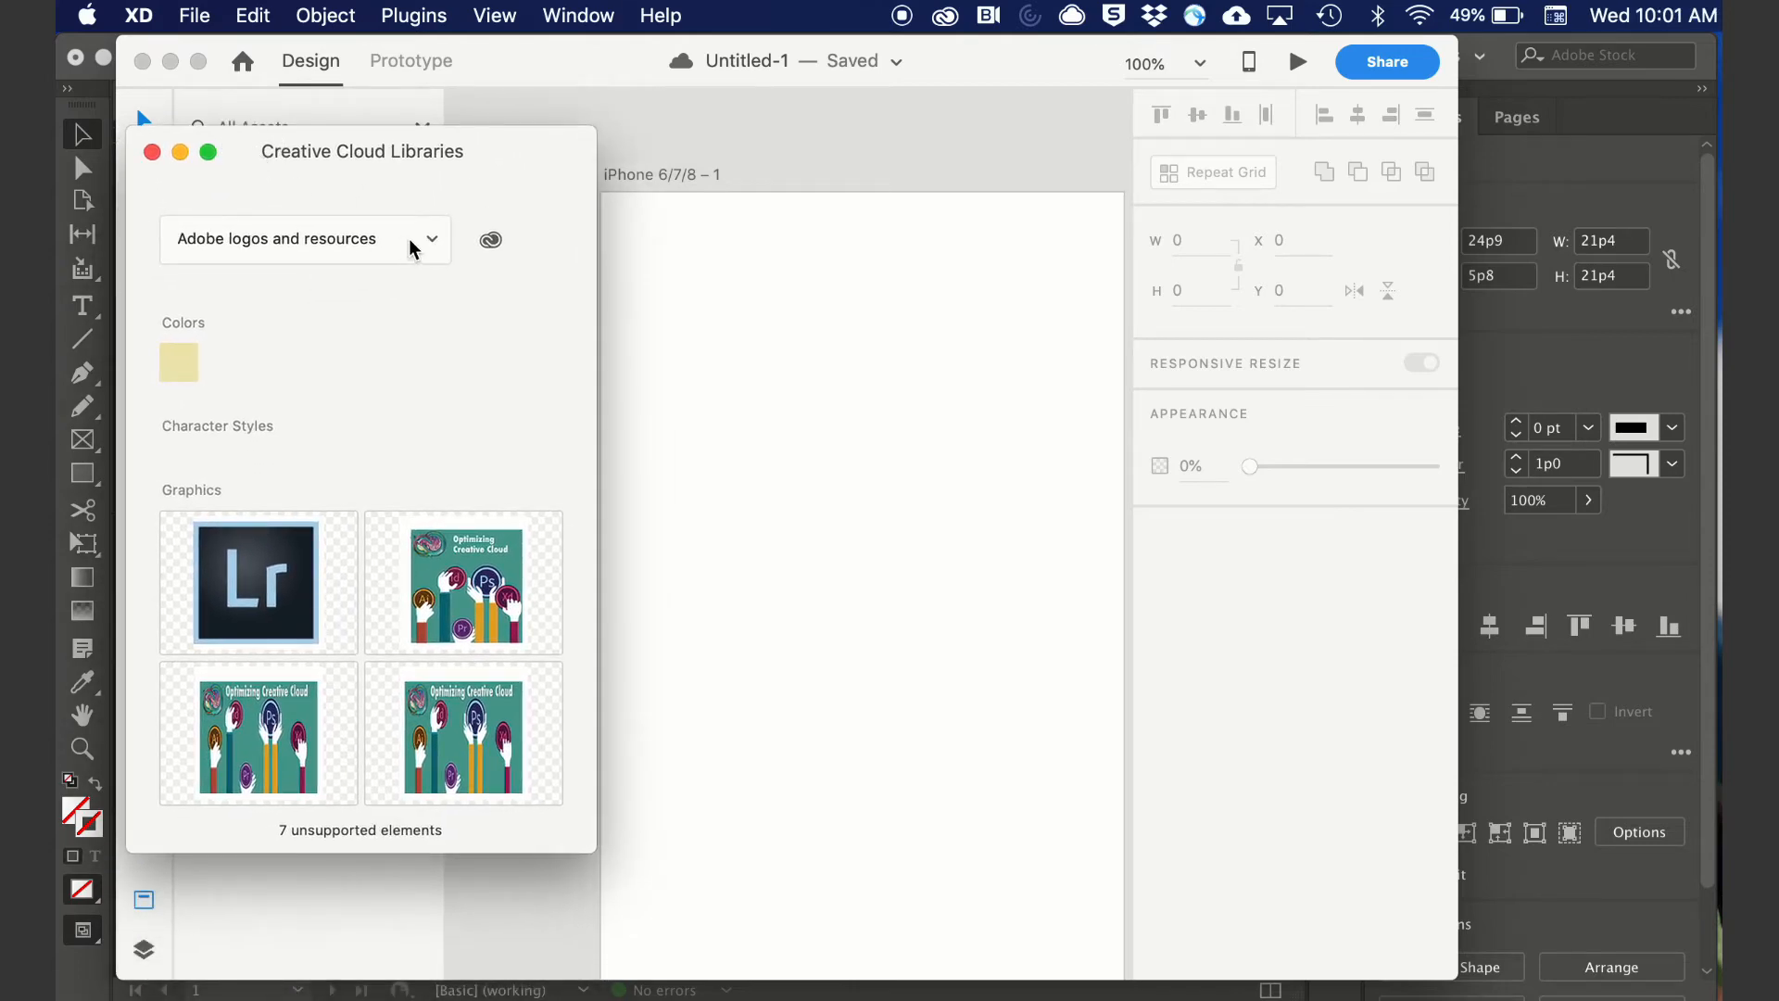
pyautogui.click(193, 13)
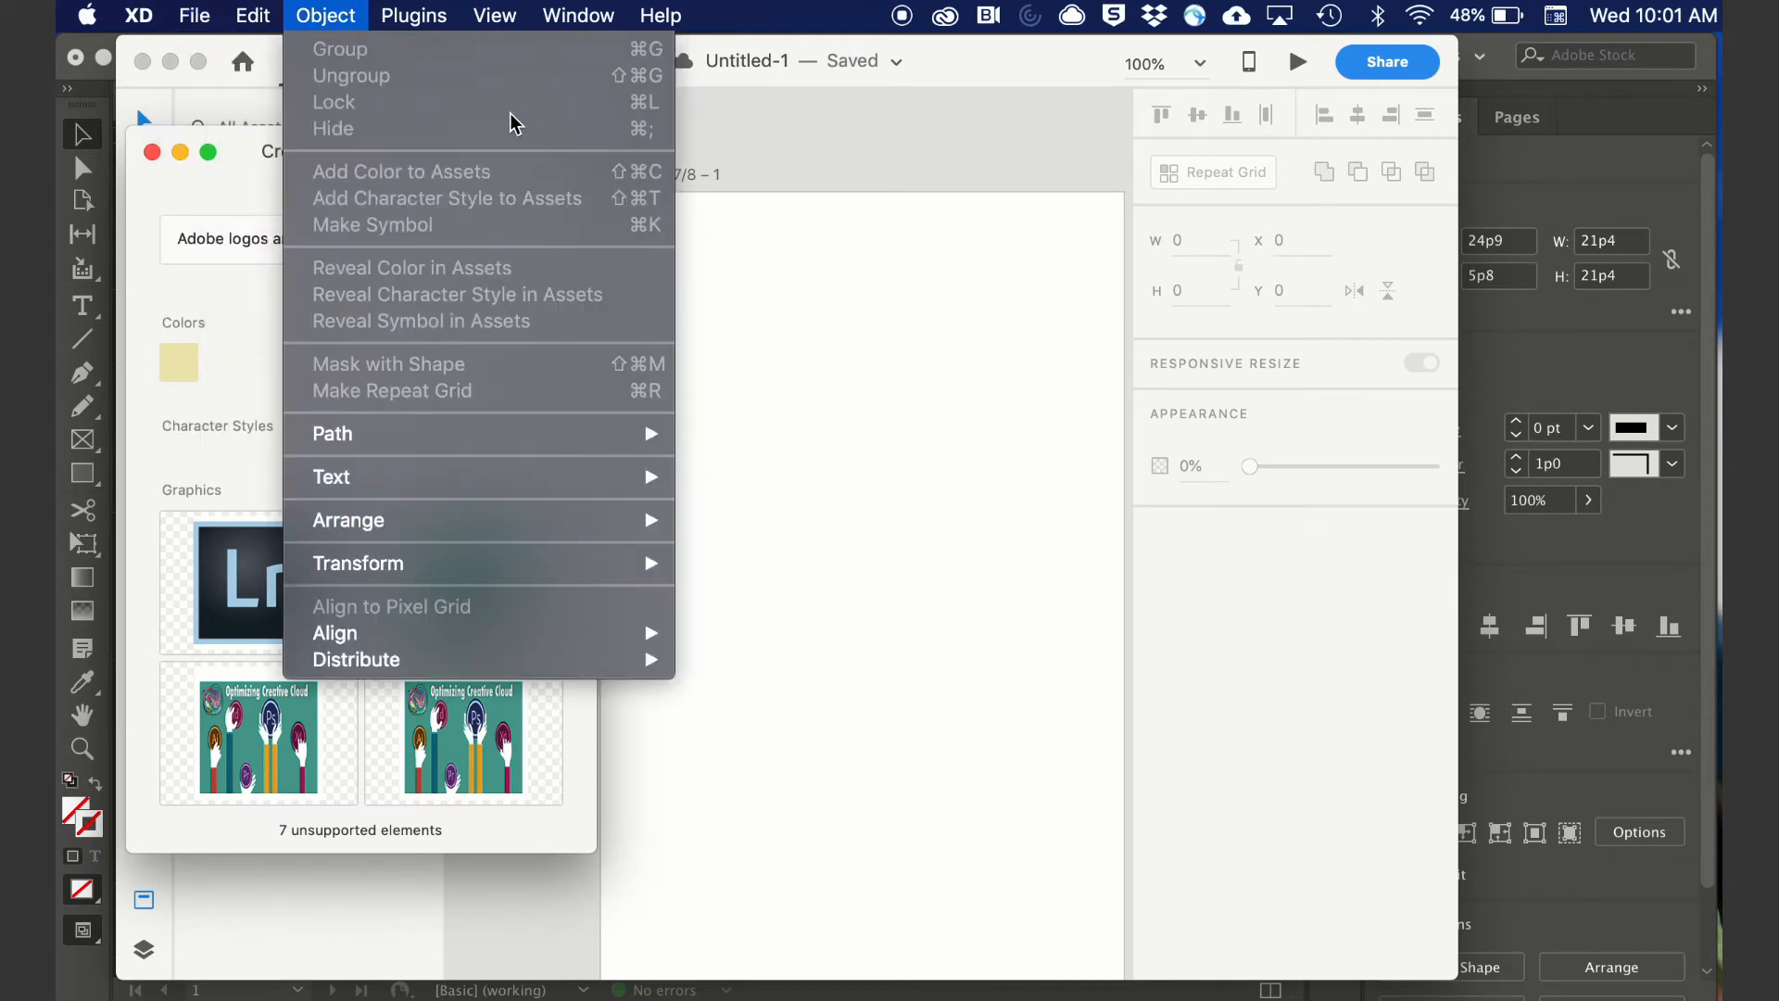
pyautogui.click(398, 252)
pyautogui.click(369, 285)
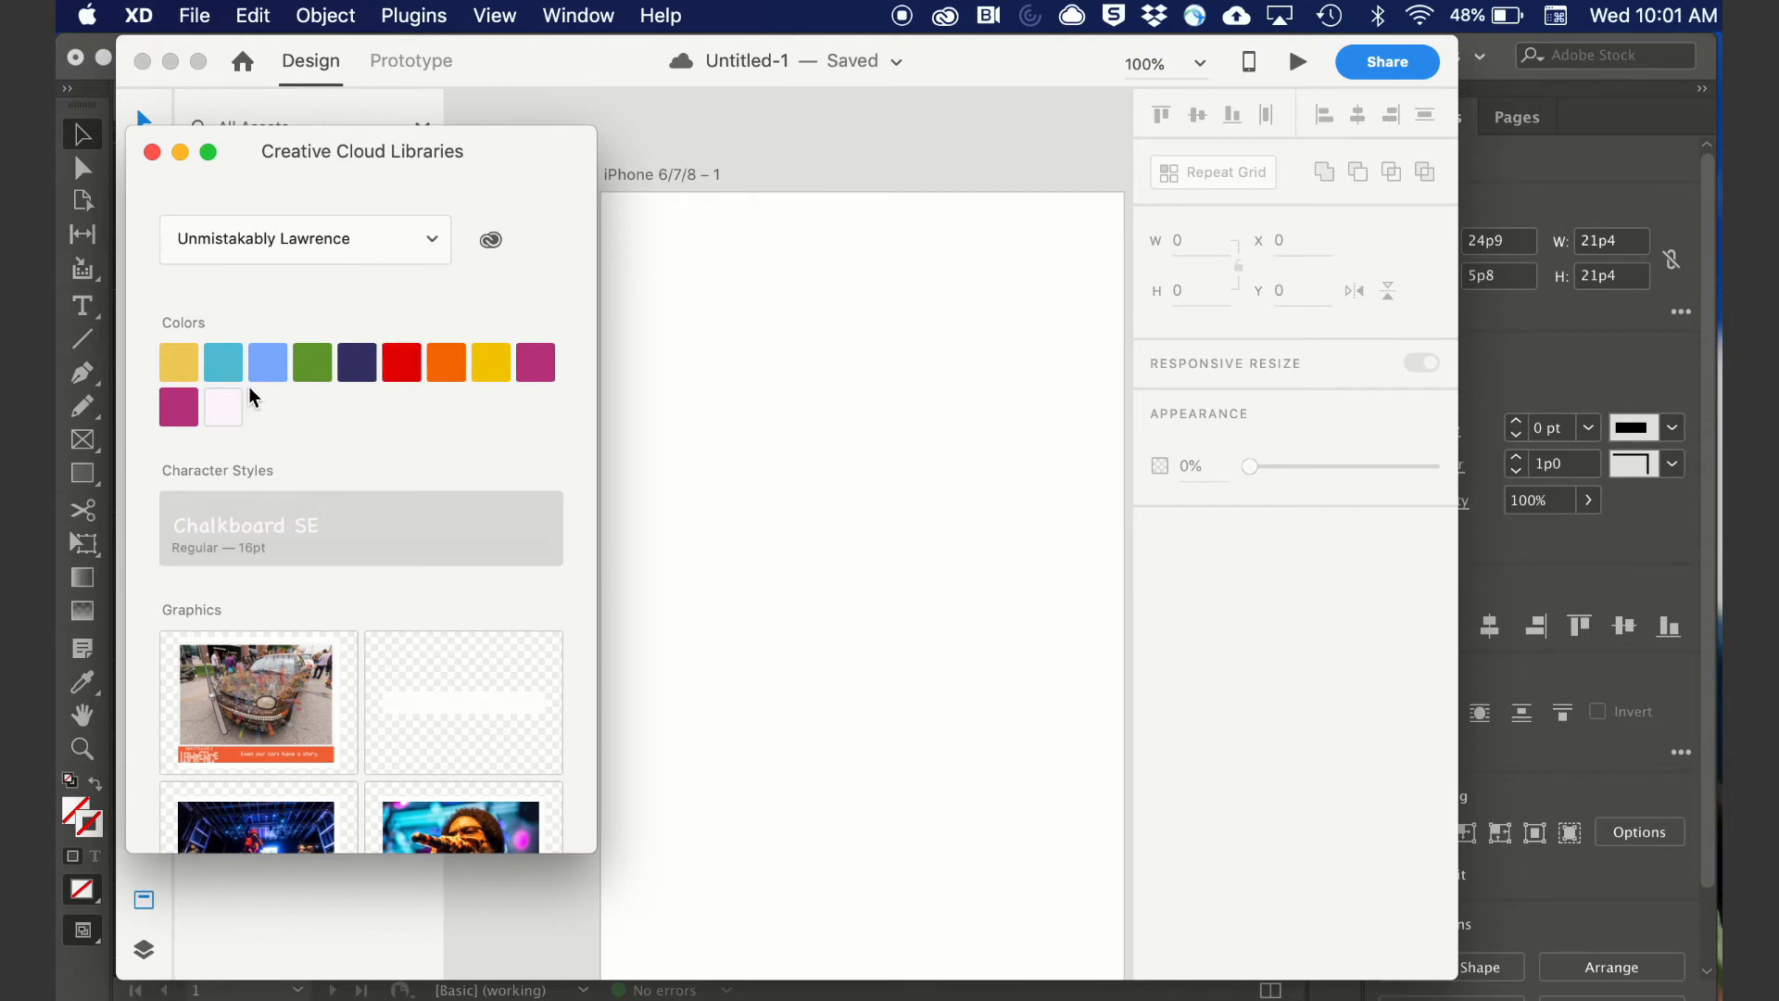
# - Place the cloudy park photo and the Unmistakably Lawrence logo from the library on the iPhone 6/7/8 artboard
pyautogui.scroll(-15, 398, 588)
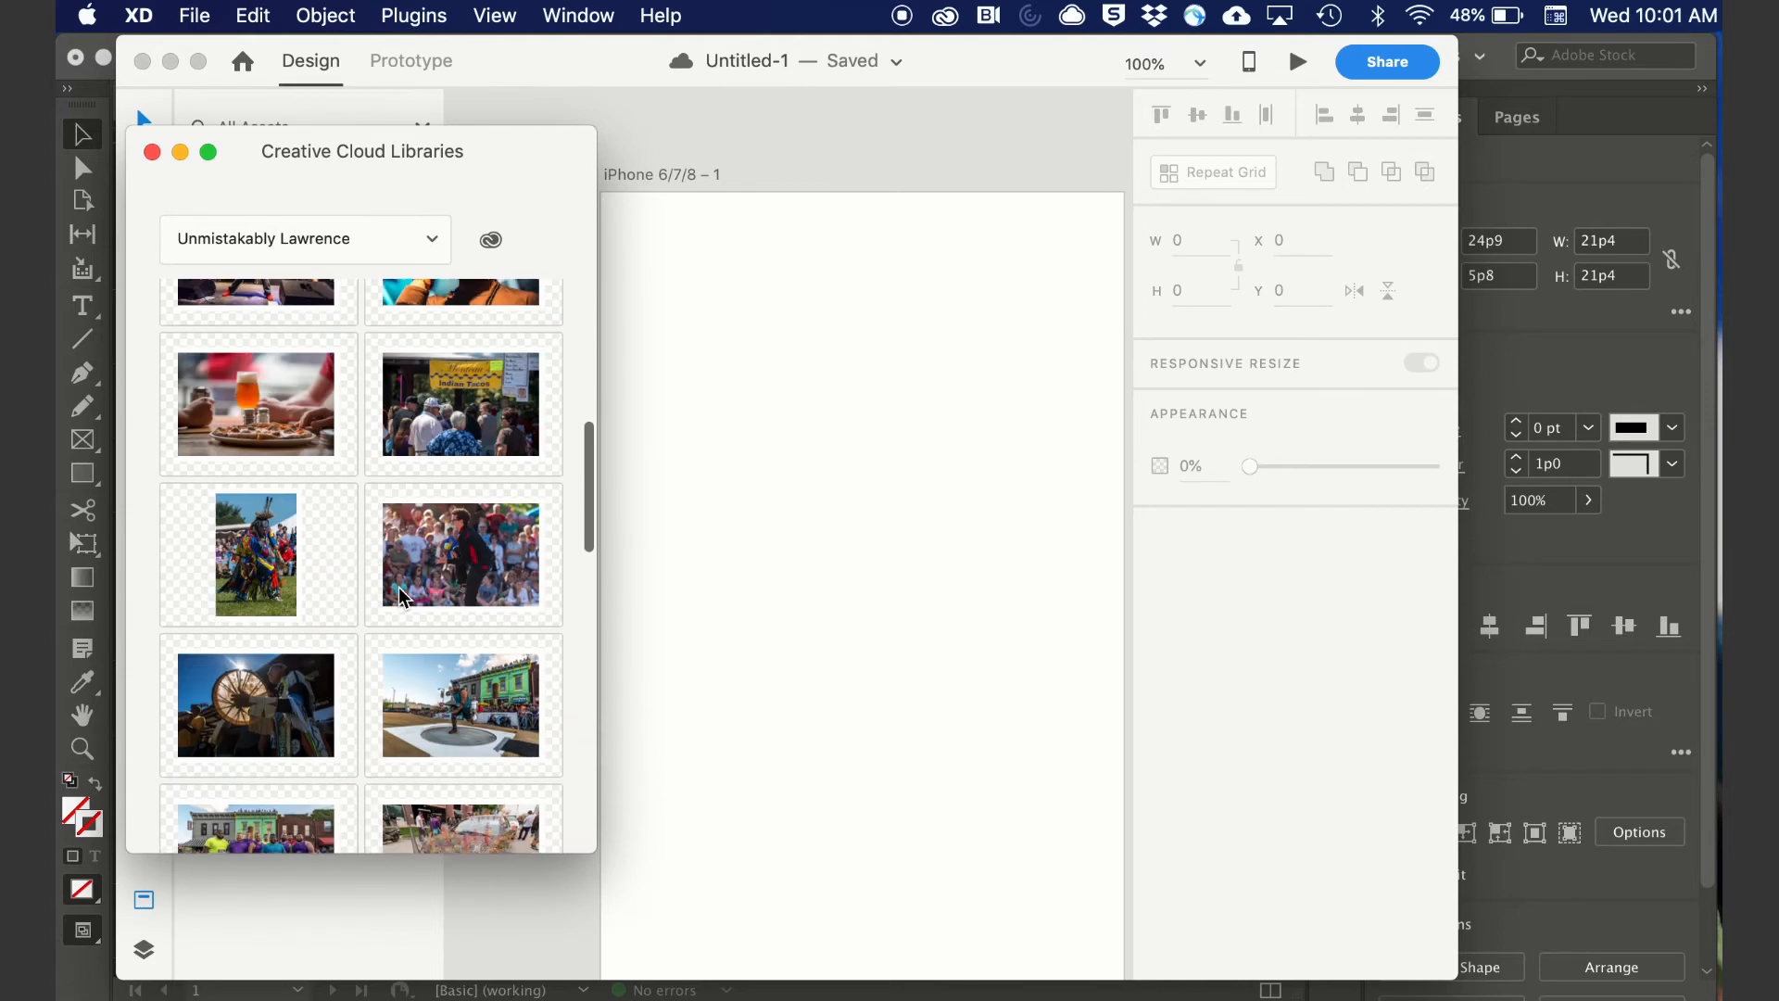
pyautogui.scroll(-3, 398, 587)
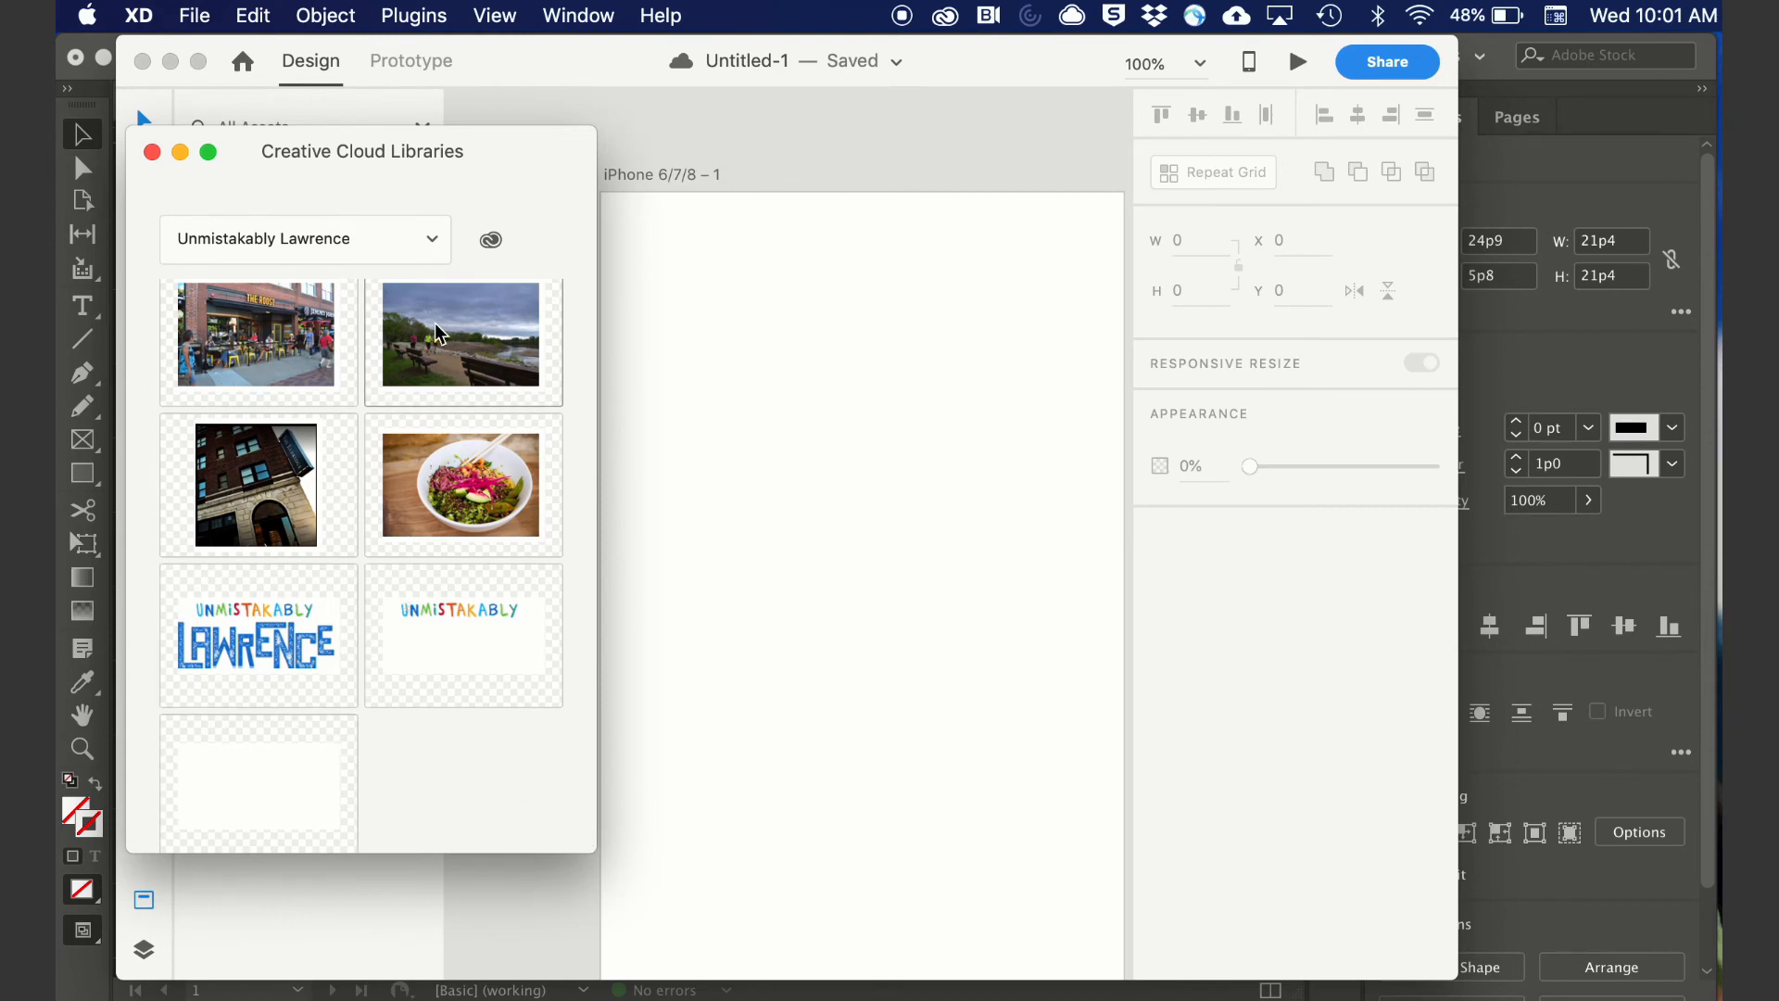
pyautogui.moveTo(442, 333); pyautogui.dragTo(776, 311)
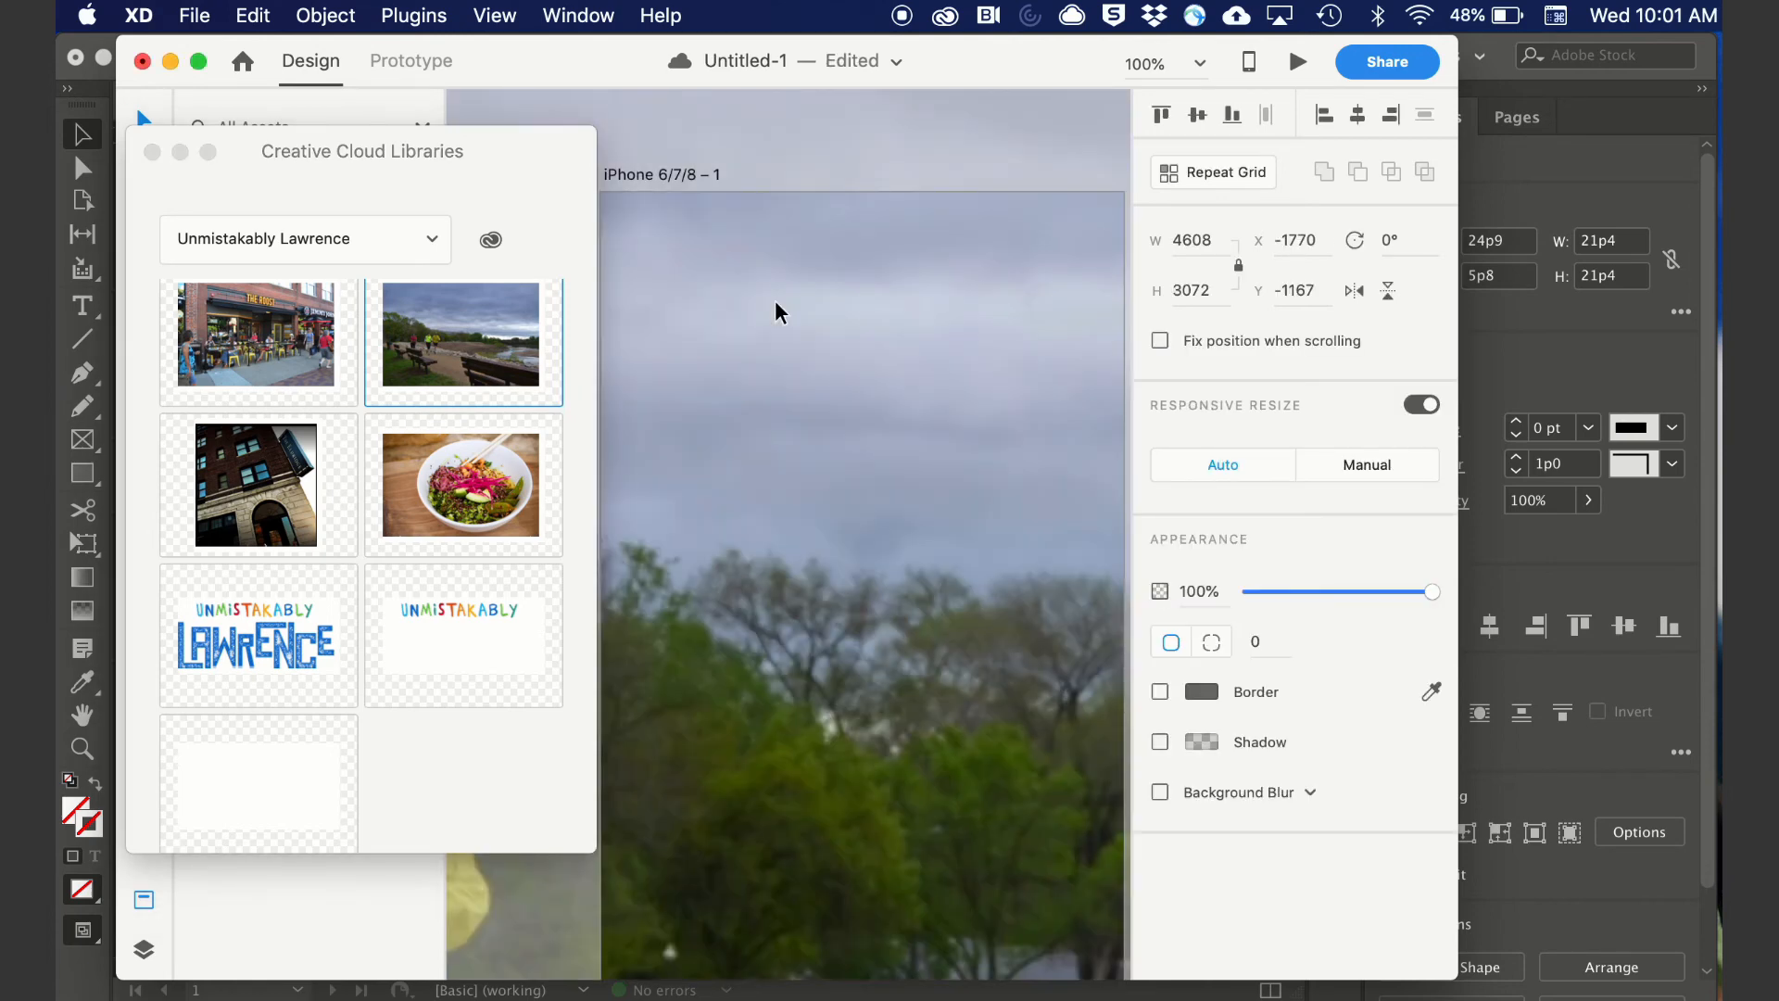
pyautogui.moveTo(259, 636); pyautogui.dragTo(842, 417)
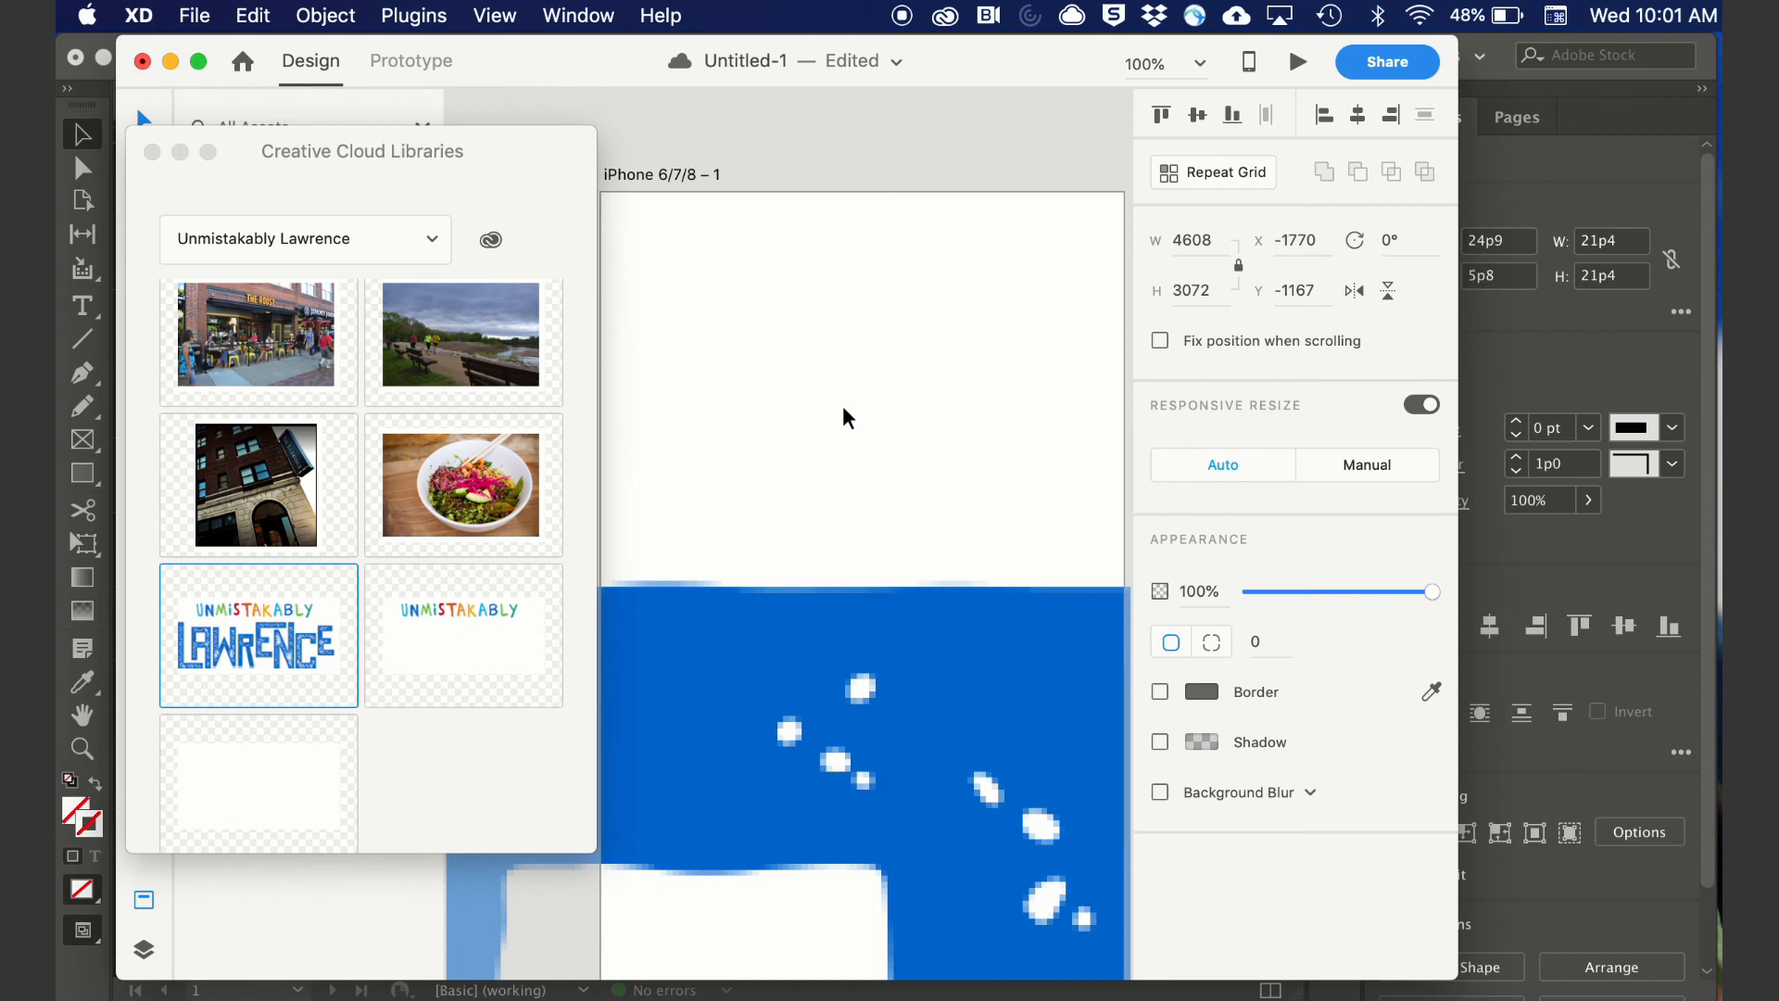